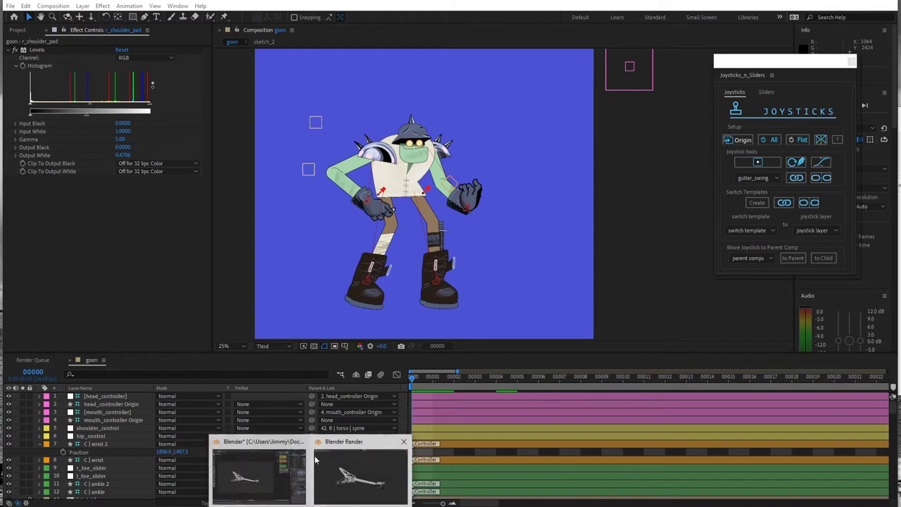
Step: In the Blender guitar scene, delete the guitar's existing keyframes
click(266, 448)
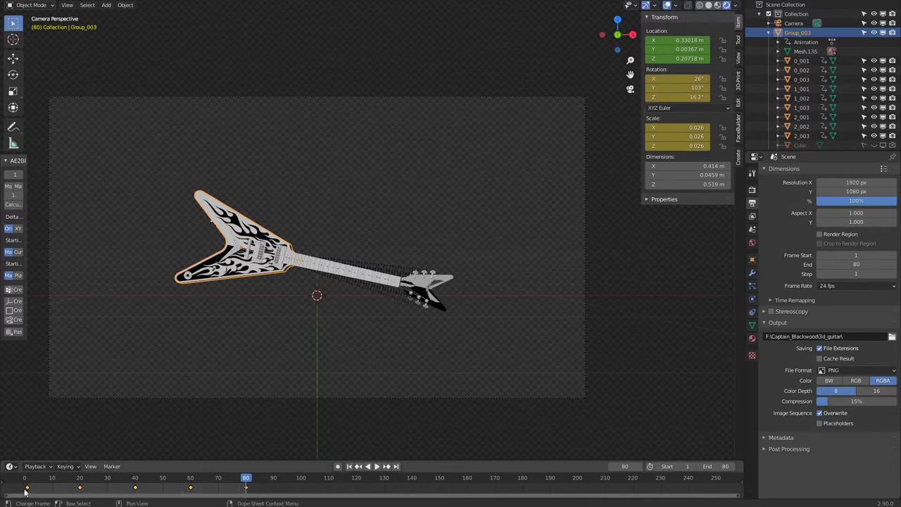
key(x)
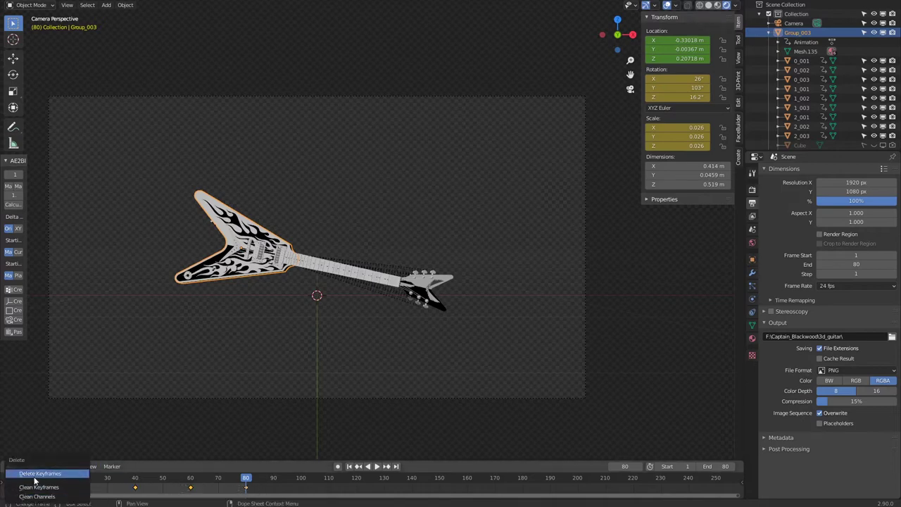
click(31, 474)
Step: Set the animation end frame to 40
click(712, 466)
text(65)
key(Return)
drag(712, 466, 685, 466)
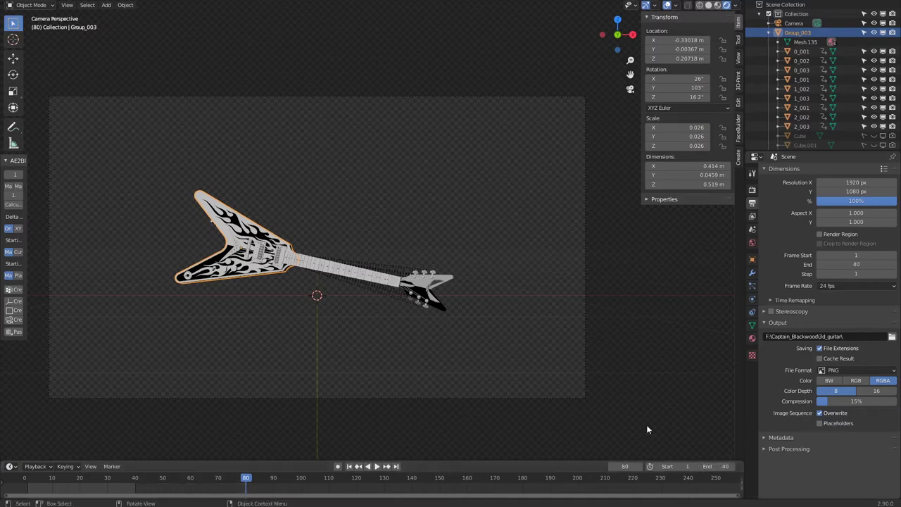
click(494, 389)
Step: Select the guitar and return to frame 1
key(alt+Tab)
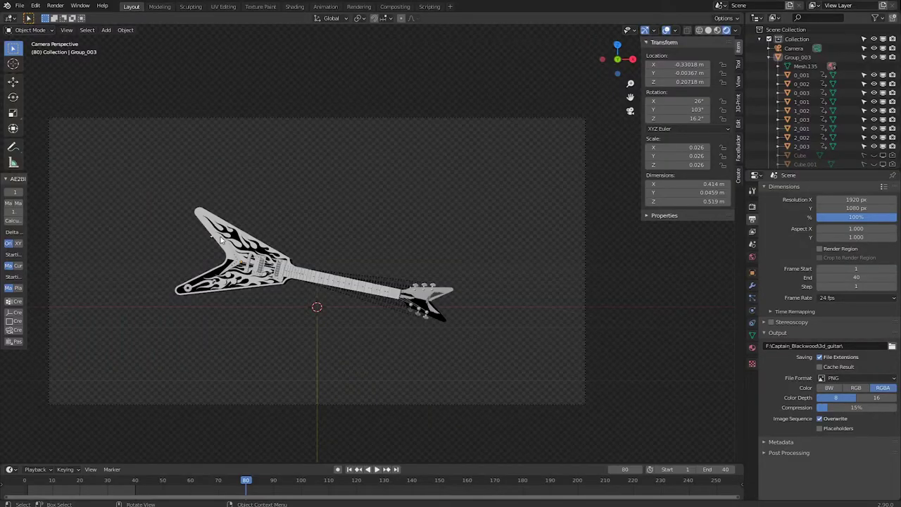
click(232, 239)
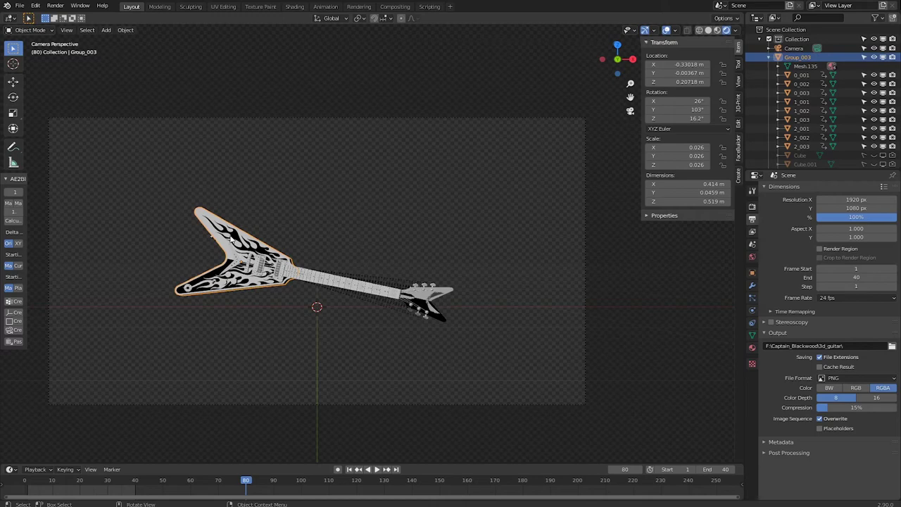
click(349, 469)
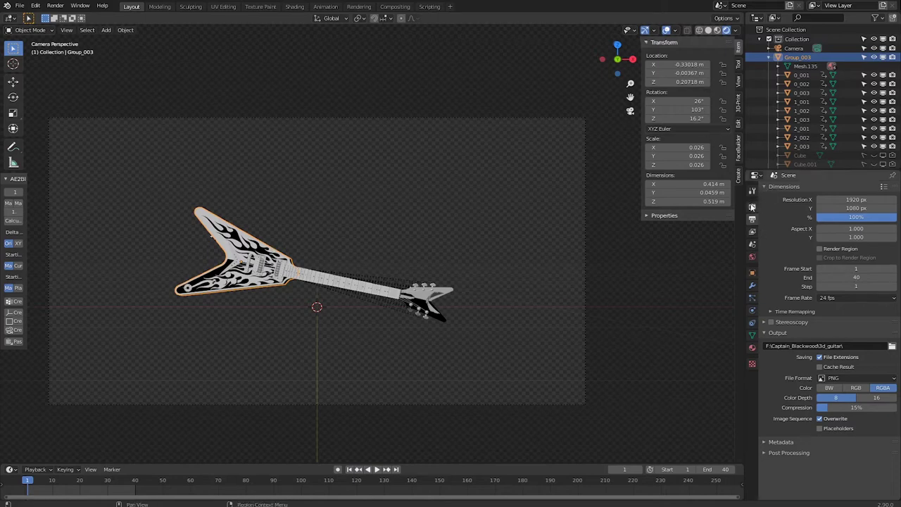
Step: Show Render Properties: Eevee engine with transparent film enabled
click(752, 207)
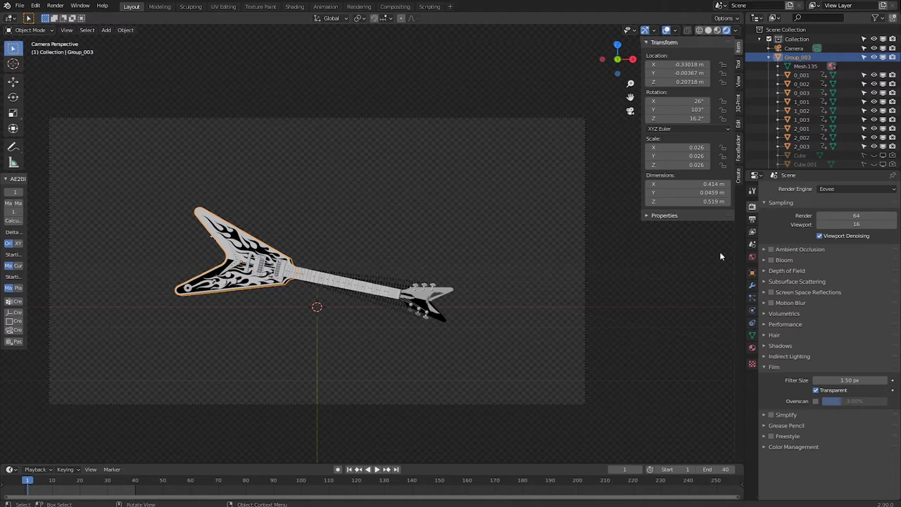
Step: Keep the output file format as RGBA PNG, then deselect everything
click(752, 222)
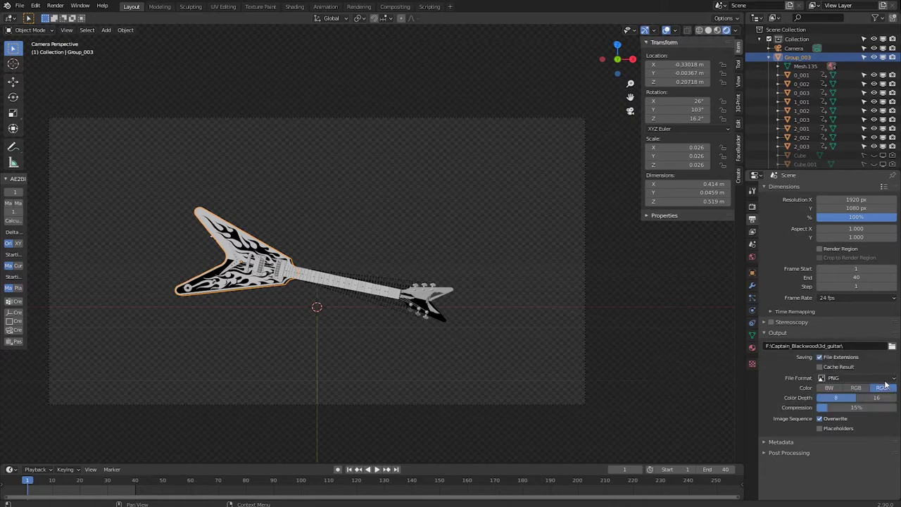
click(886, 380)
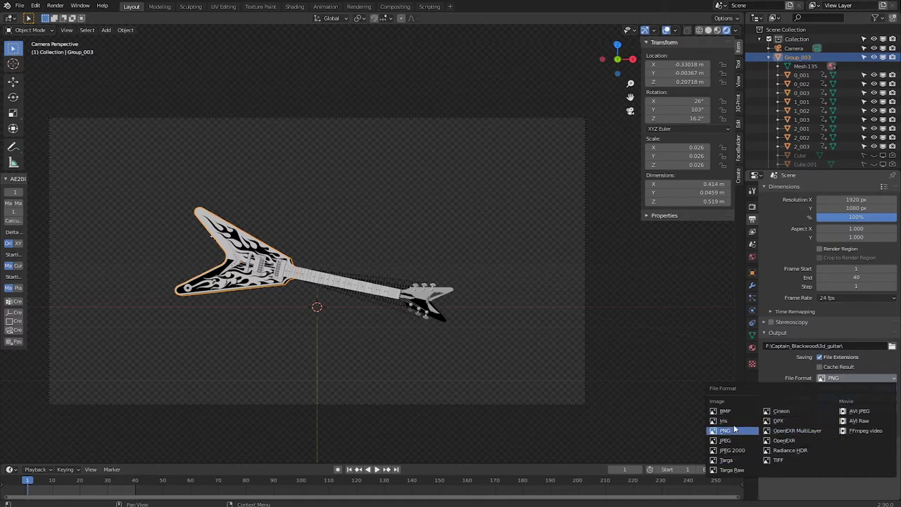
click(779, 360)
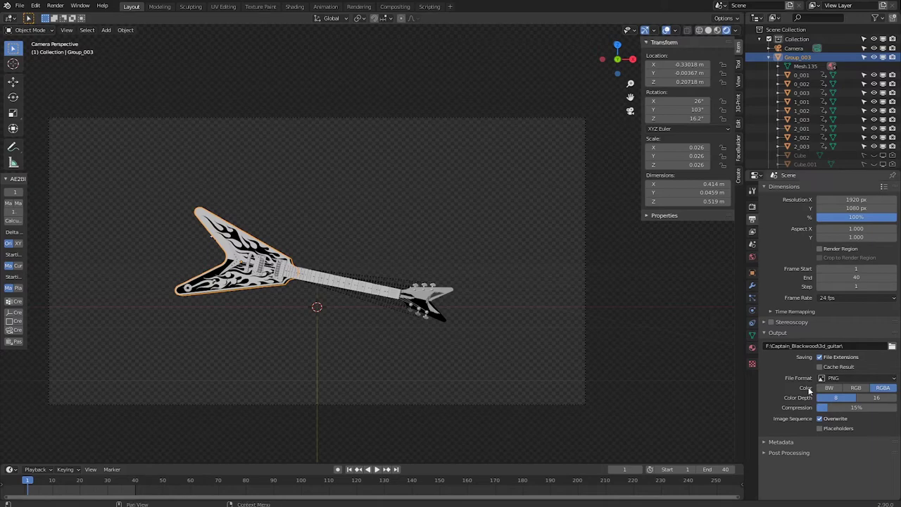
click(356, 236)
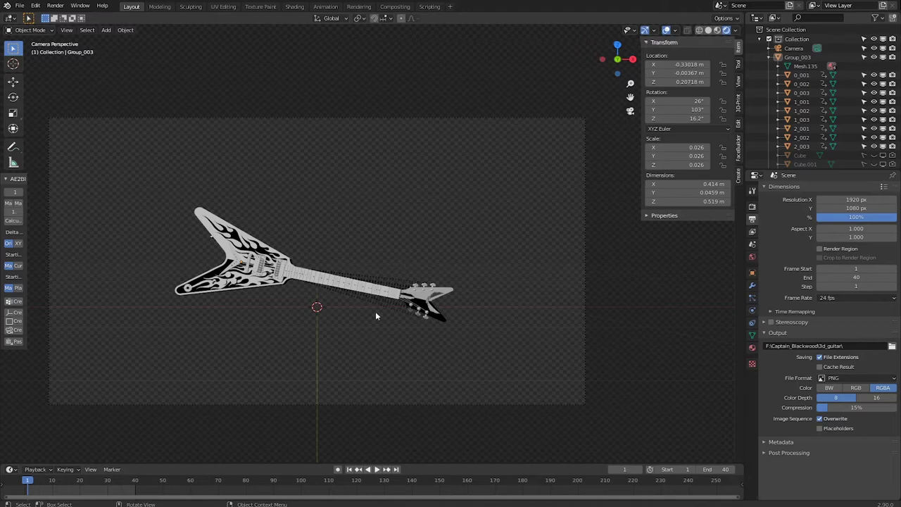
Step: Tilt the guitar to rotation Y 84.1° and Z 14.6°, ready to keyframe at frame 1
click(239, 247)
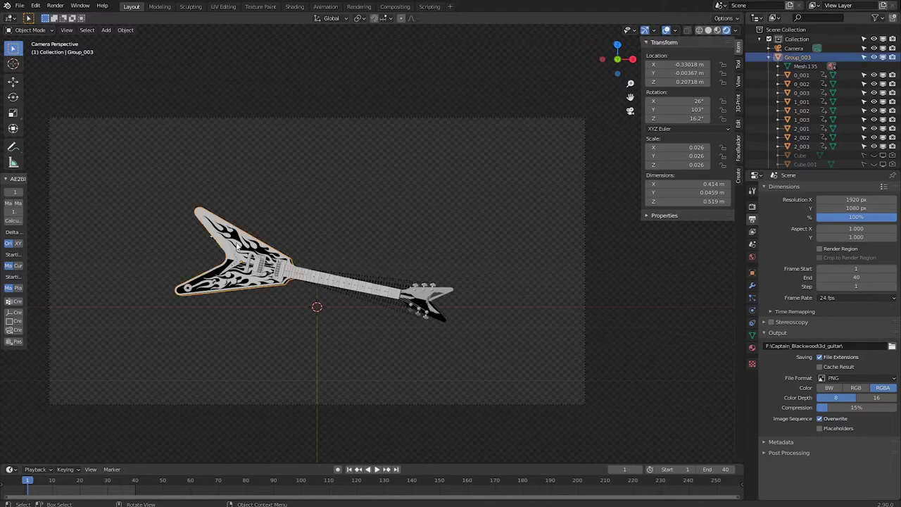
drag(679, 109, 659, 109)
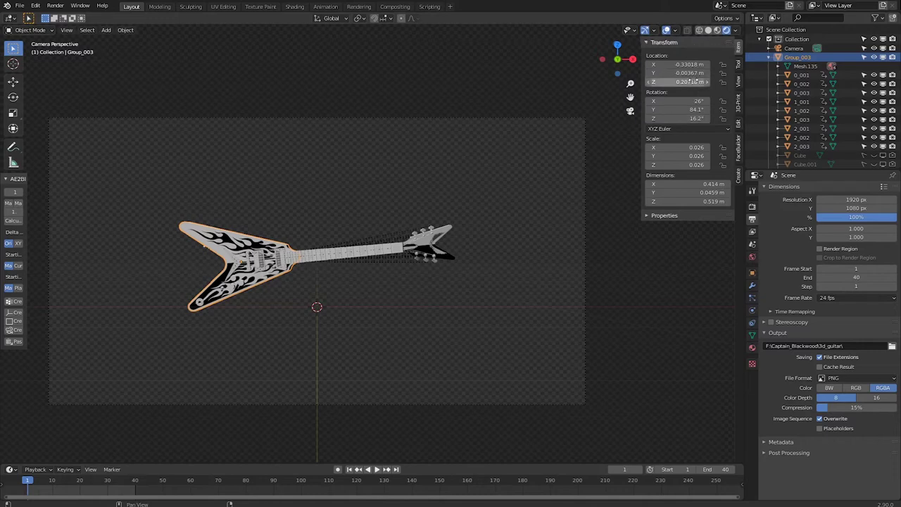
mouse_move(681, 117)
mouse_down()
mouse_move(655, 117)
mouse_move(686, 117)
mouse_up()
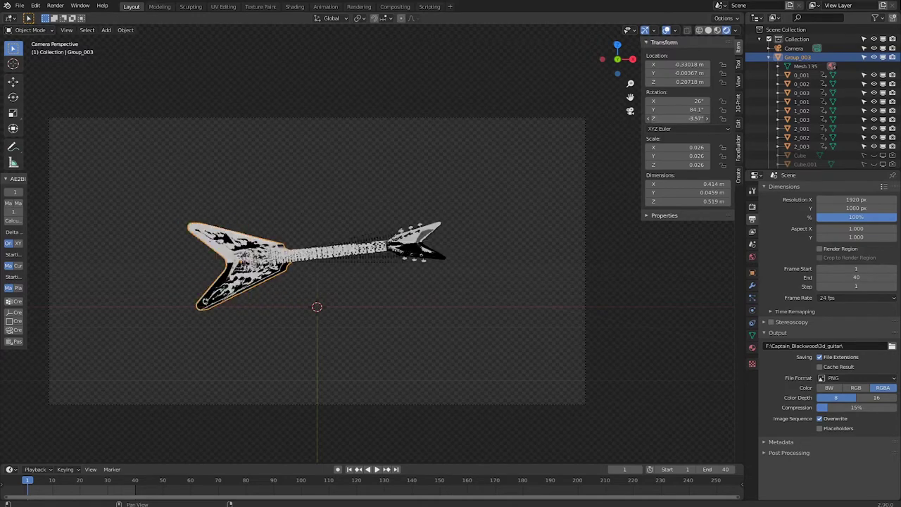
mouse_move(686, 117)
mouse_down()
mouse_move(669, 117)
mouse_move(693, 118)
mouse_up()
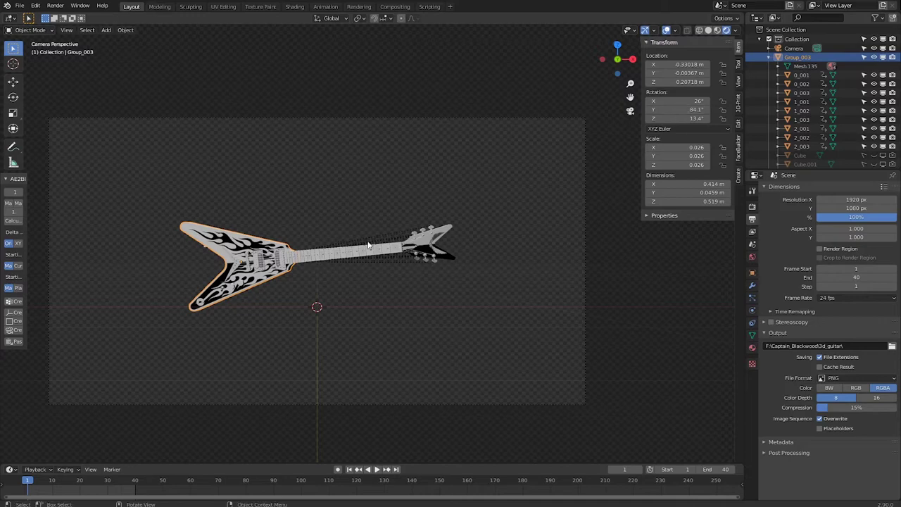
mouse_move(693, 109)
mouse_down()
mouse_move(672, 110)
mouse_move(704, 118)
mouse_move(683, 118)
mouse_up()
key(ctrl+z)
key(i)
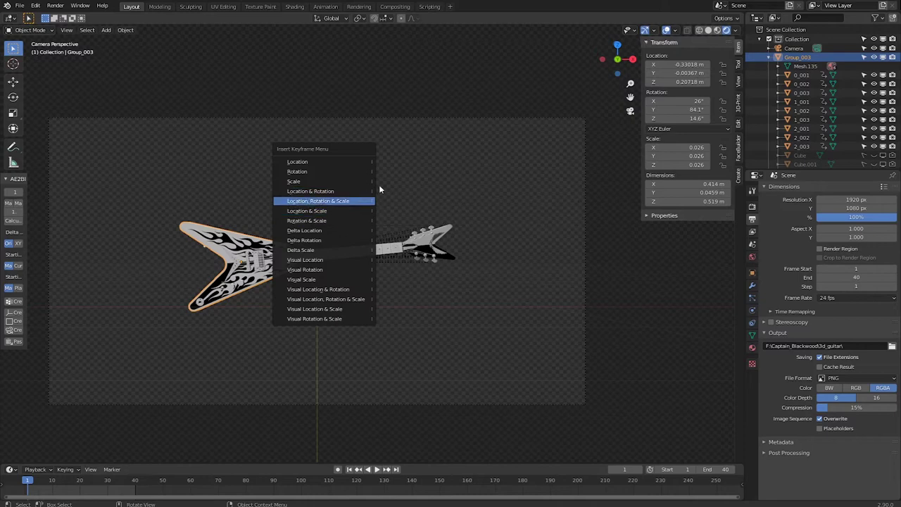
Step: Keyframe the guitar's starting pose, then play ahead to frame 40
click(311, 178)
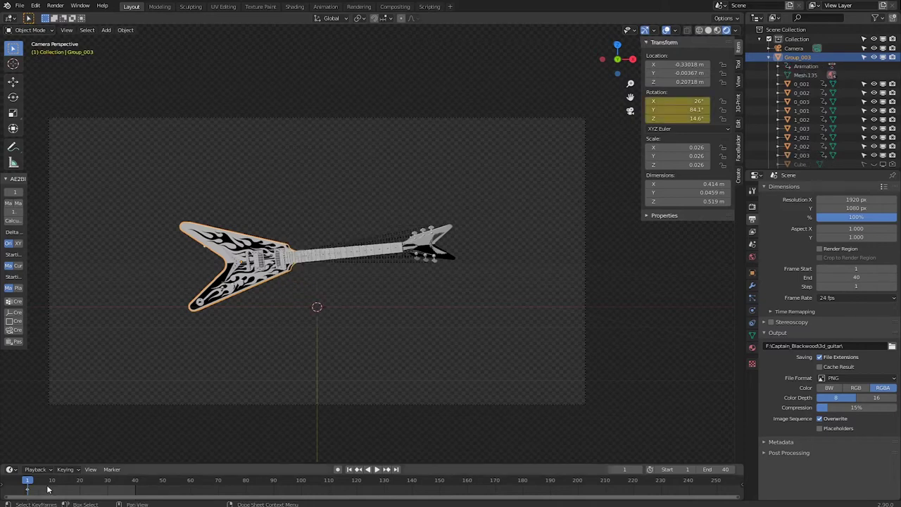
key(space)
drag(44, 485, 136, 489)
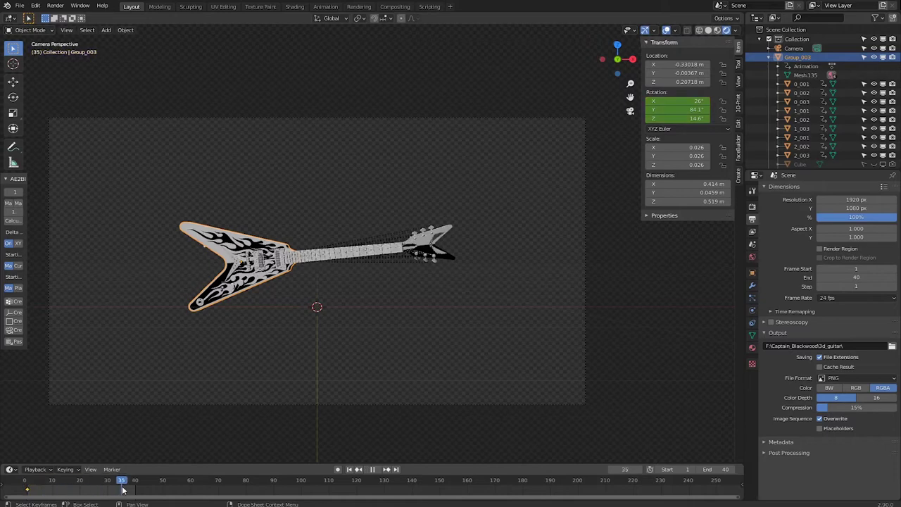
key(space)
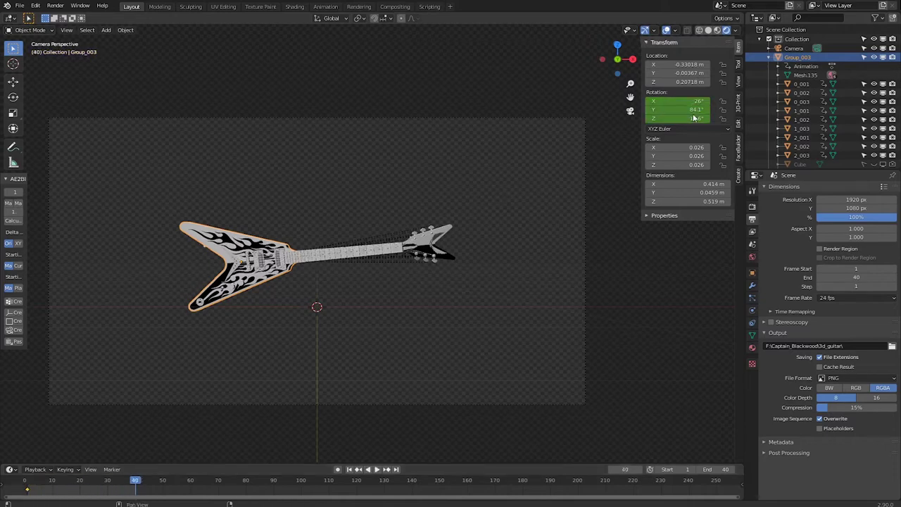
Step: Swing the guitar's Z rotation to -46.6° and keyframe it at frame 40
drag(679, 118, 637, 118)
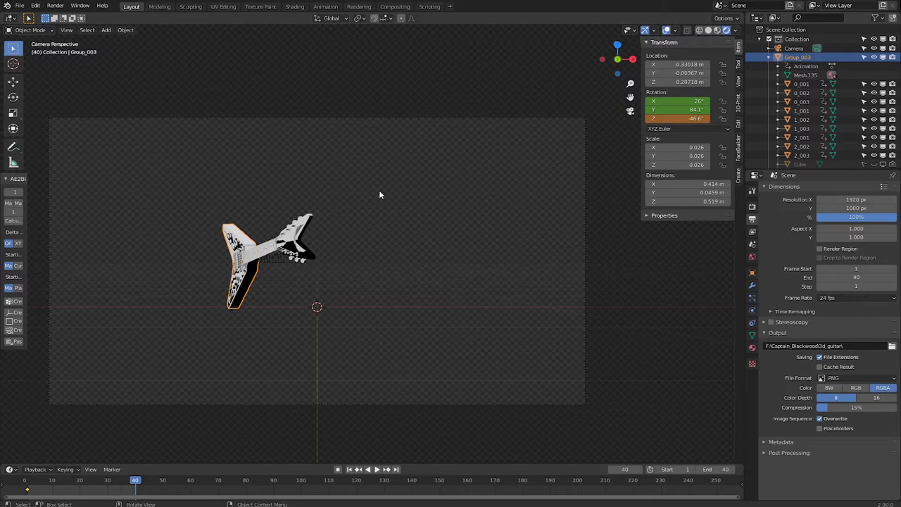
key(i)
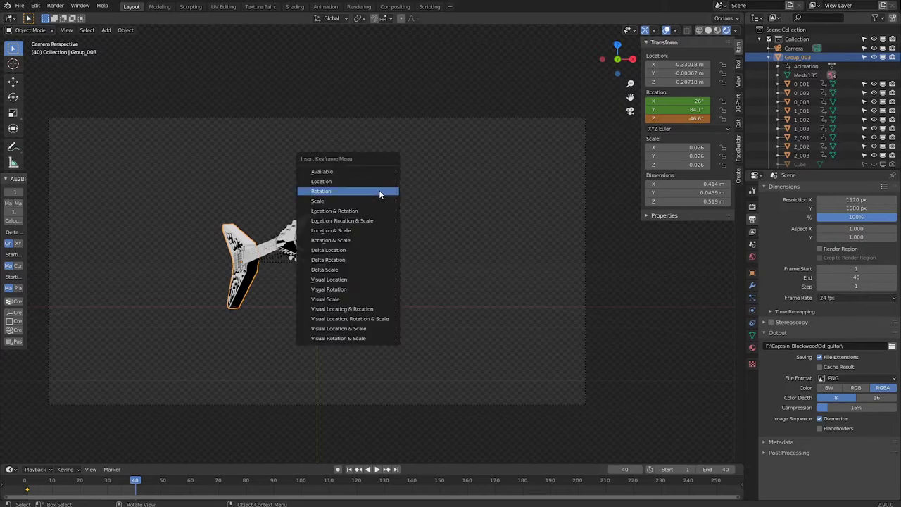
click(379, 195)
key(space)
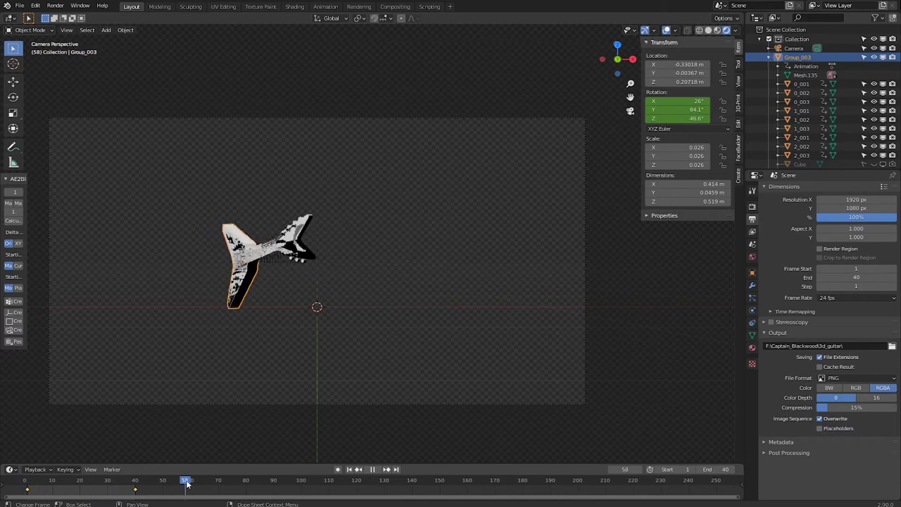
Step: Return to frame 1 and delete the redundant keyframes there
click(18, 488)
click(27, 489)
key(space)
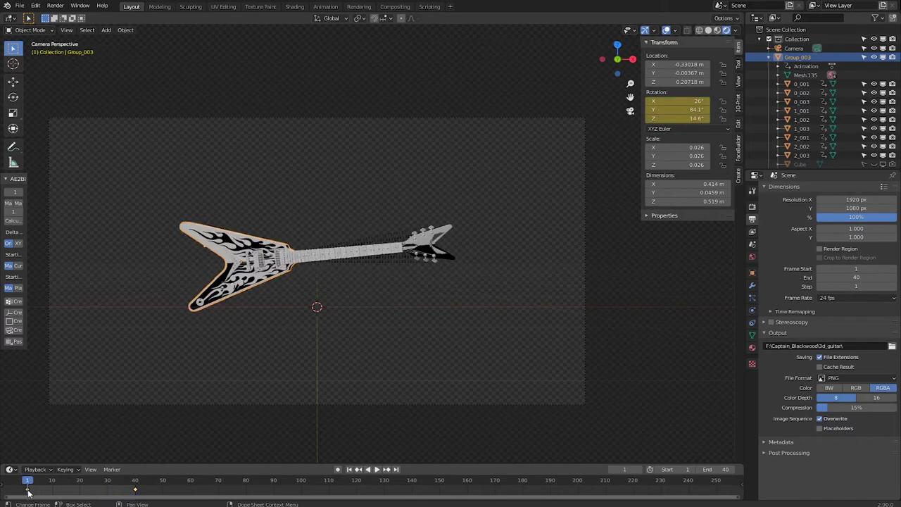
key(x)
click(28, 489)
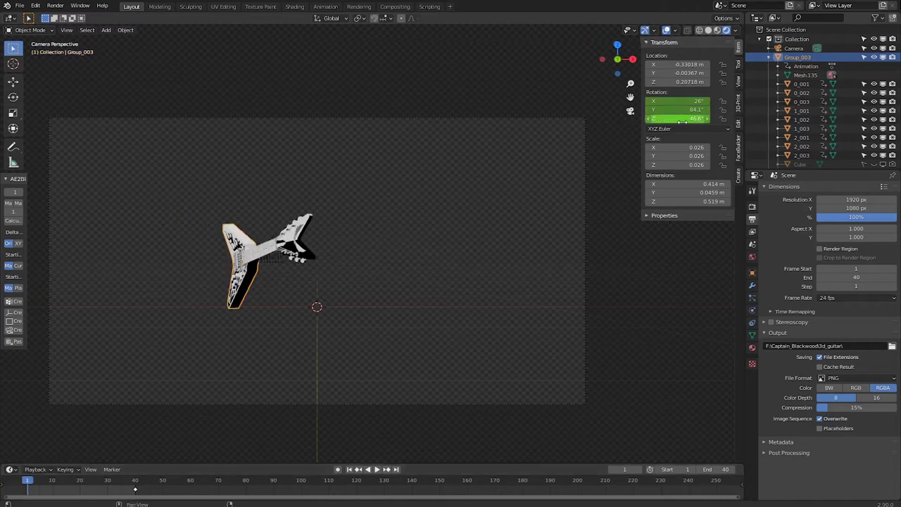
Step: Adjust the frame 1 Z rotation, re-key it, and preview the swing
mouse_move(681, 121)
mouse_down()
mouse_move(697, 120)
mouse_move(681, 120)
mouse_up()
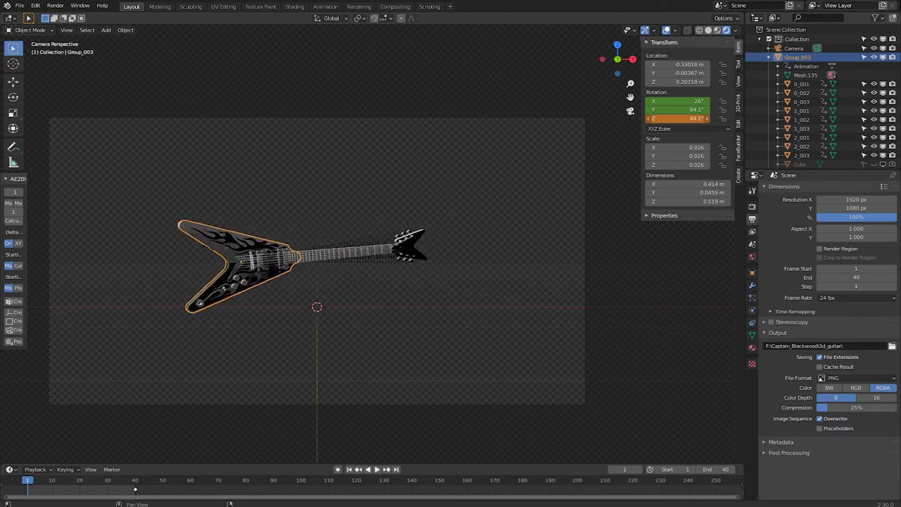
key(i)
click(160, 276)
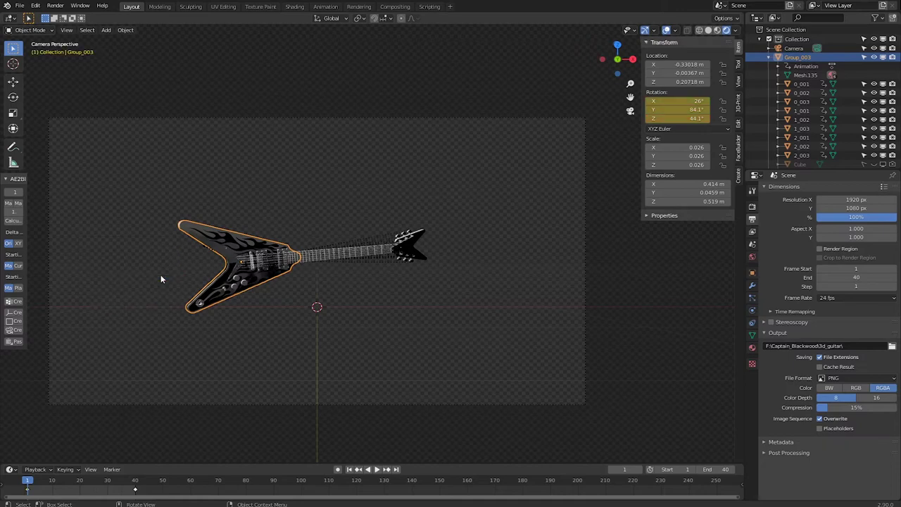
key(space)
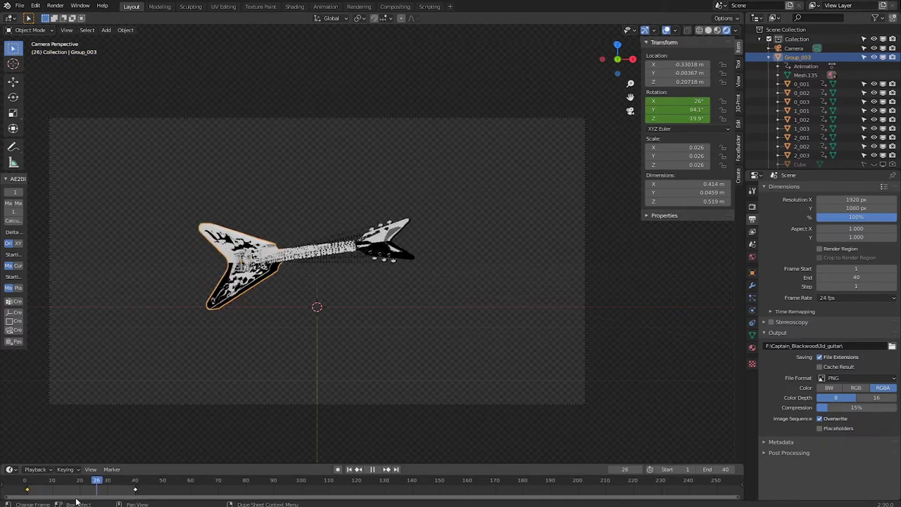
key(space)
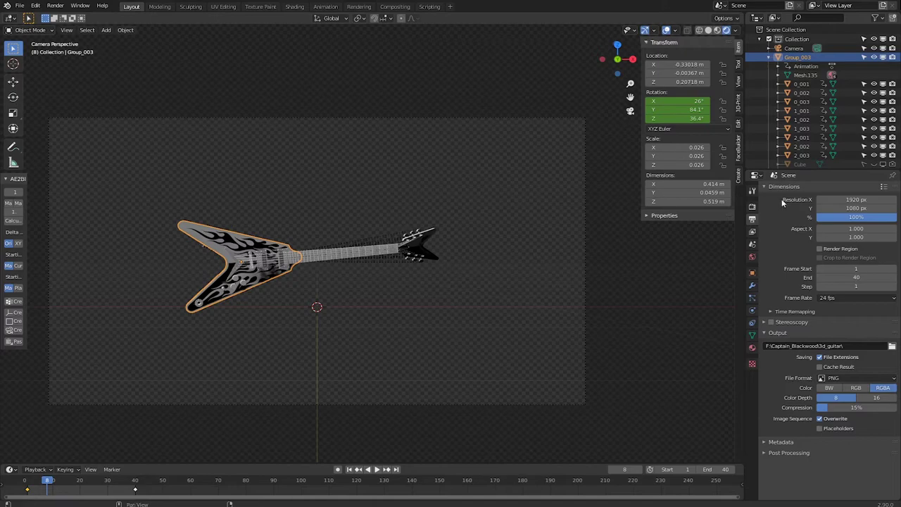
Step: Create a guitar2 folder in Captain_Blackwood and accept it as the output path
click(892, 346)
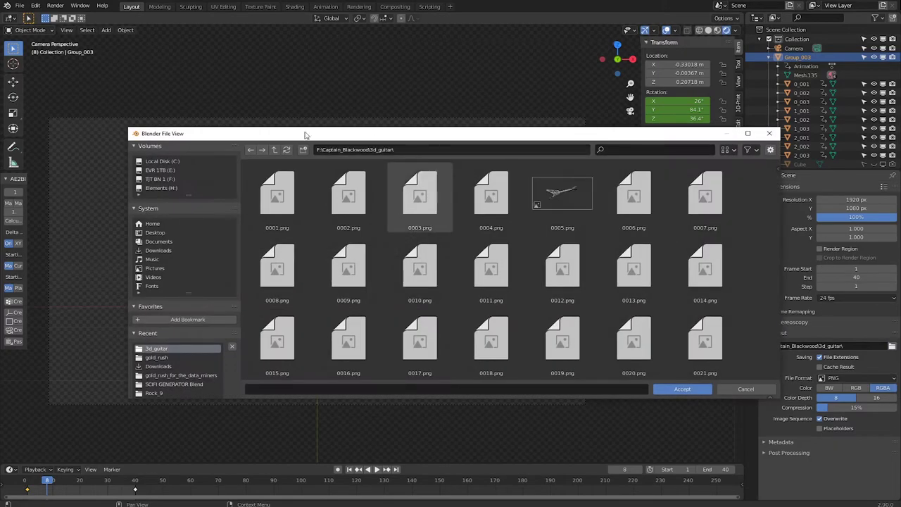
click(274, 149)
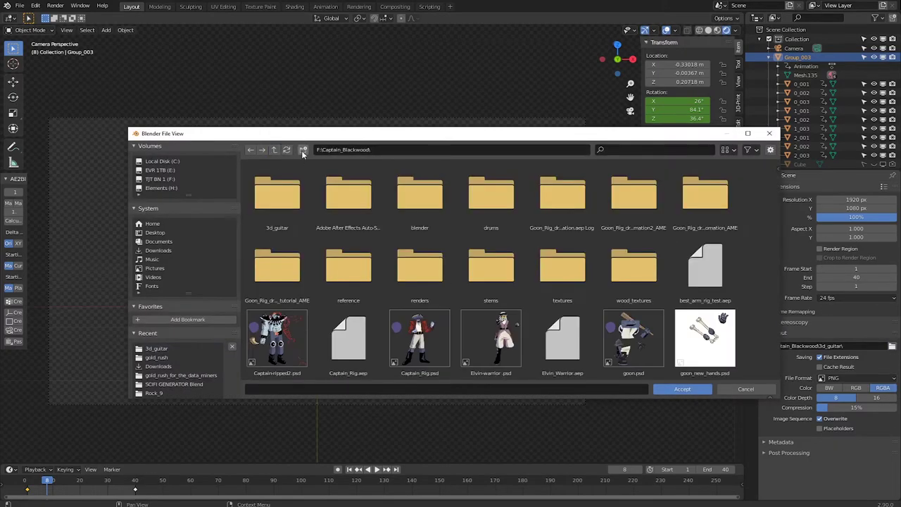
click(303, 150)
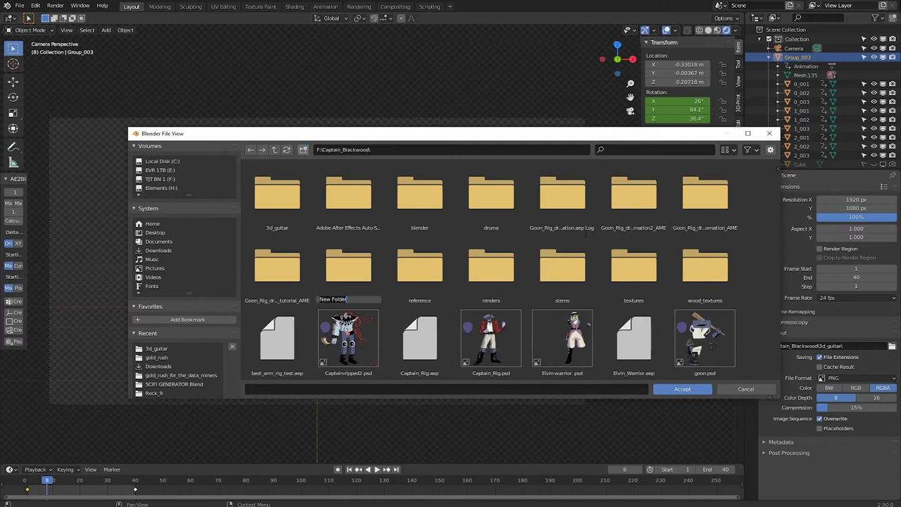
text(guitar2)
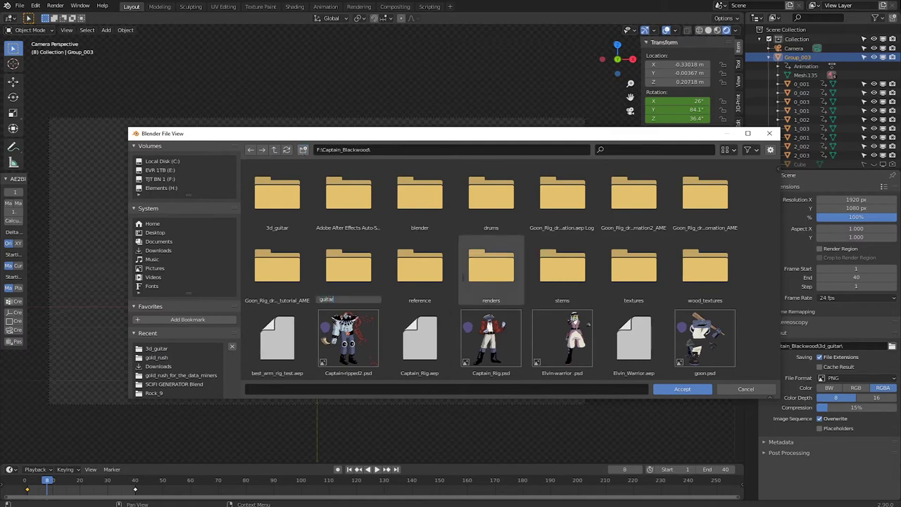
double_click(344, 275)
click(672, 389)
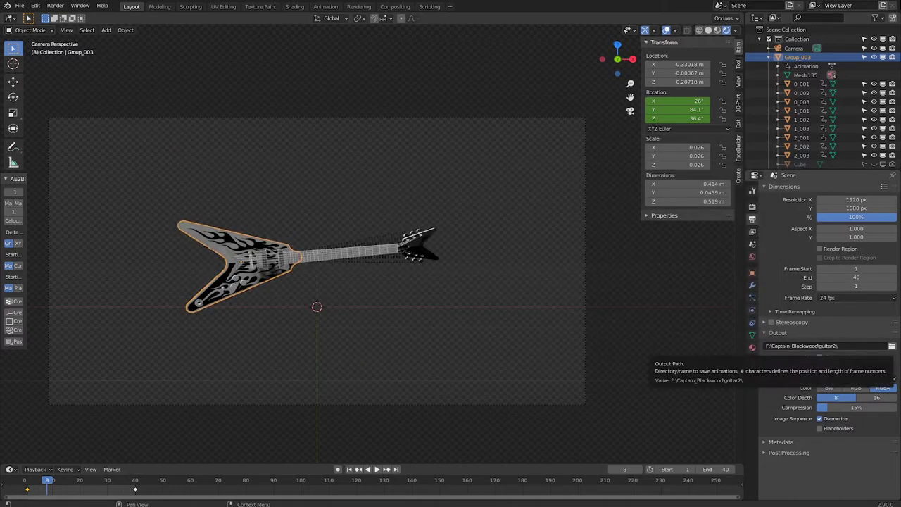
Step: Render the guitar animation frames and save the project as guitar.blend
click(54, 6)
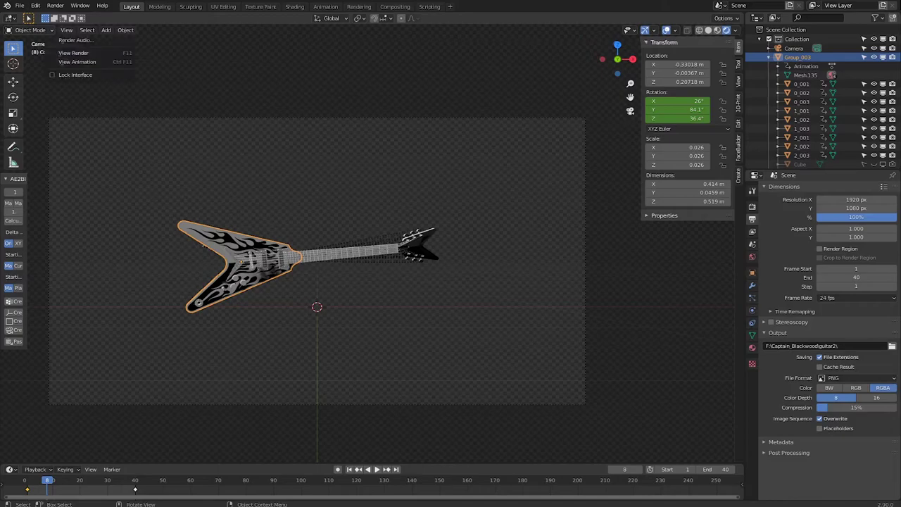
click(77, 30)
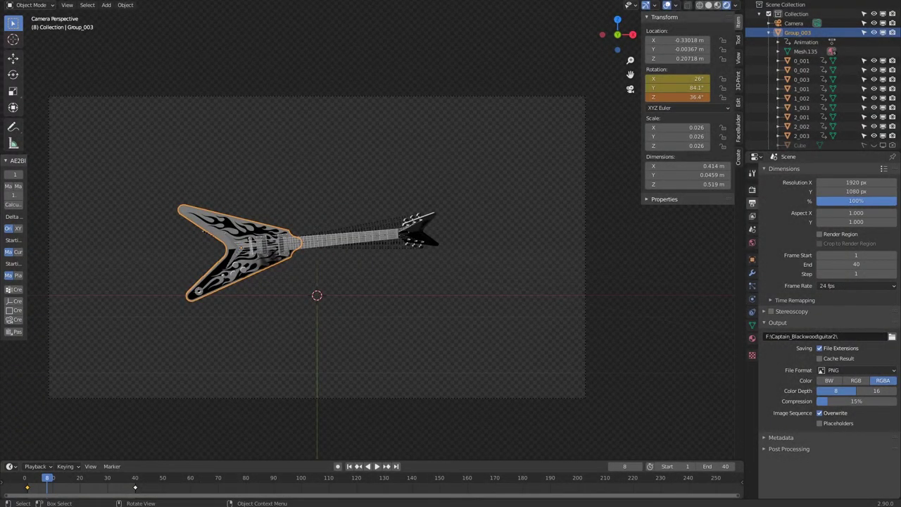
key(F4)
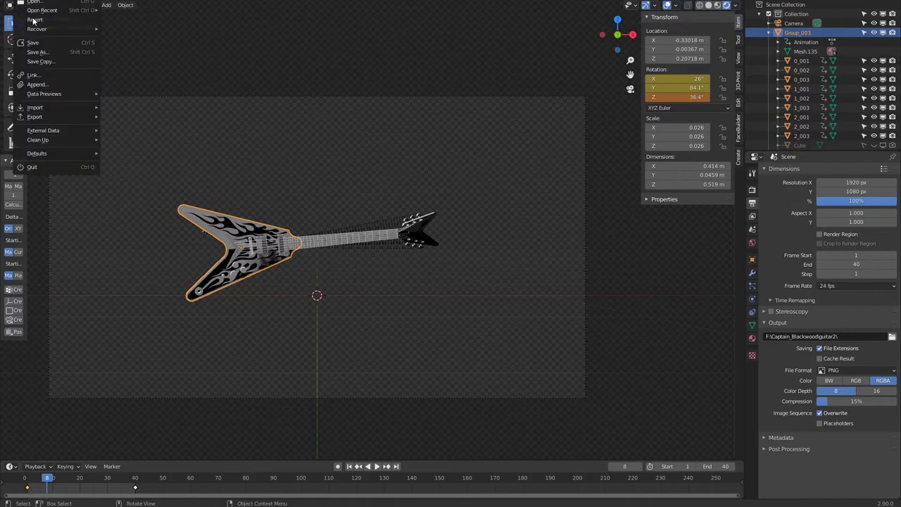
click(35, 46)
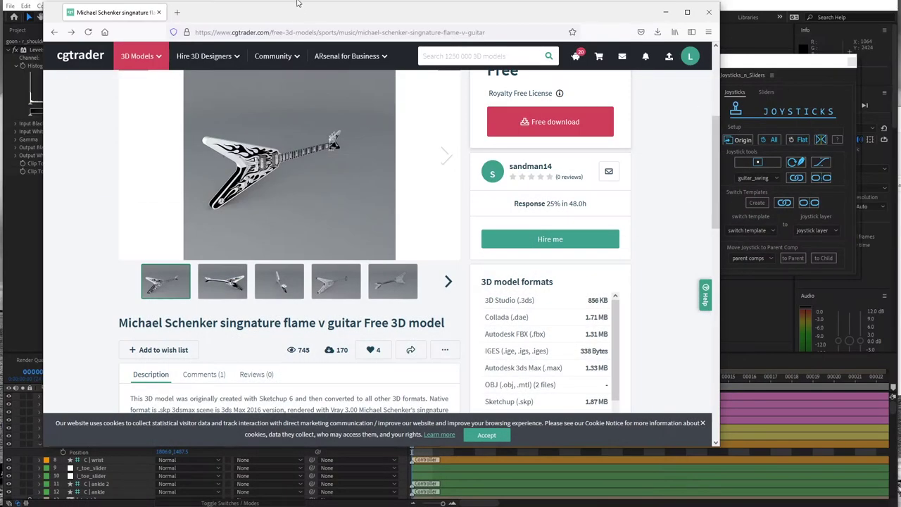
click(298, 4)
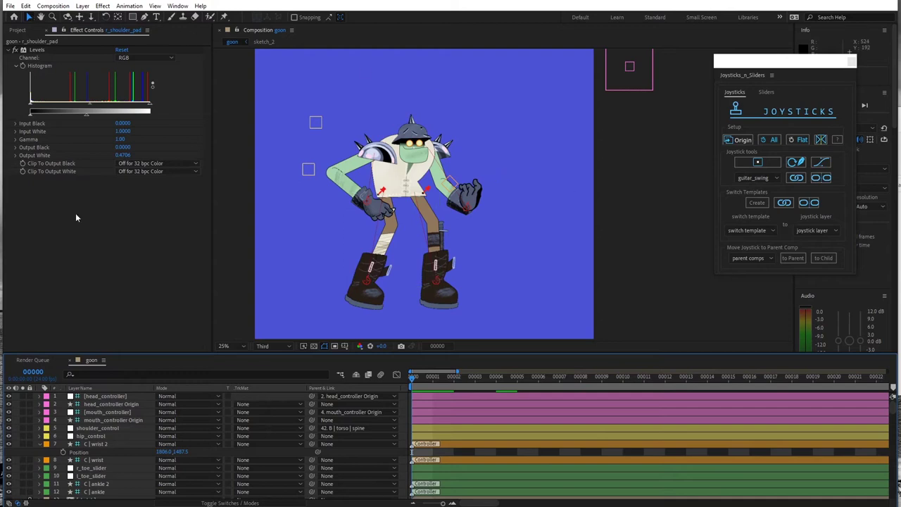
Step: Delete the three old [0001-0040].png guitar sequences from the Project panel
click(19, 31)
click(46, 116)
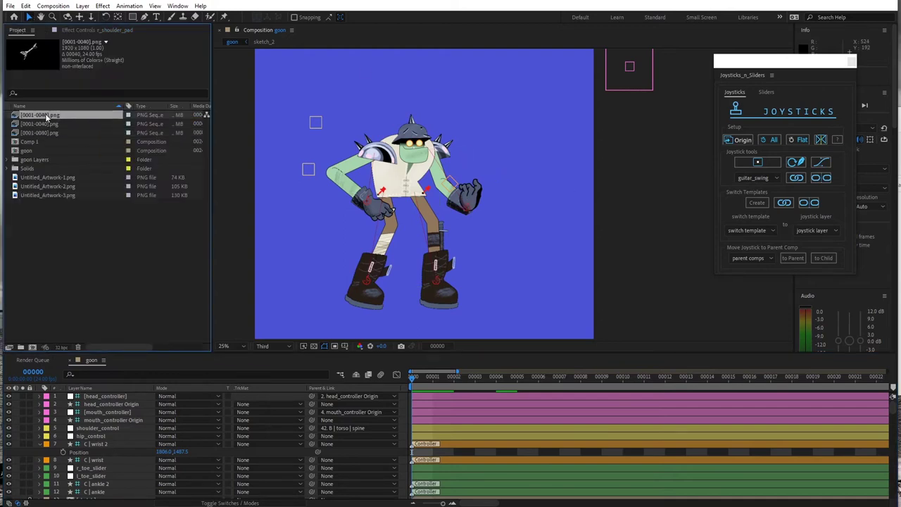
shift+click(50, 132)
key(Delete)
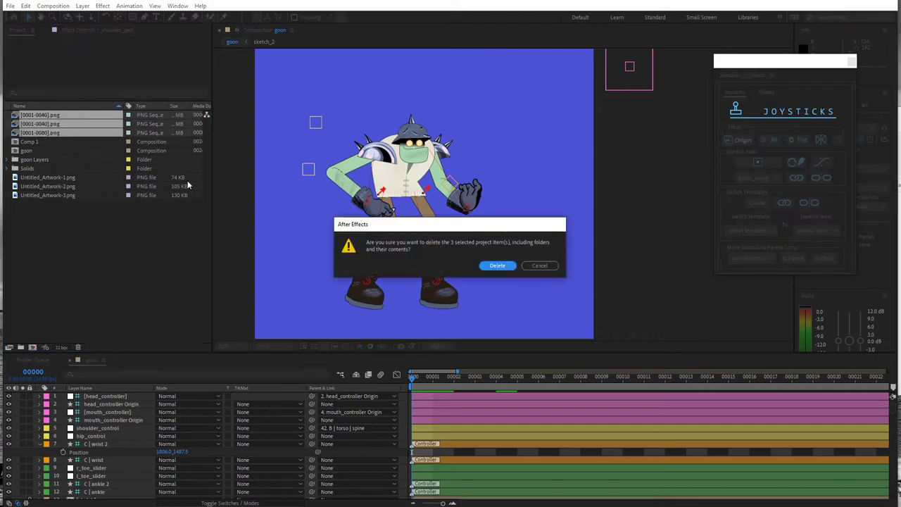
click(507, 265)
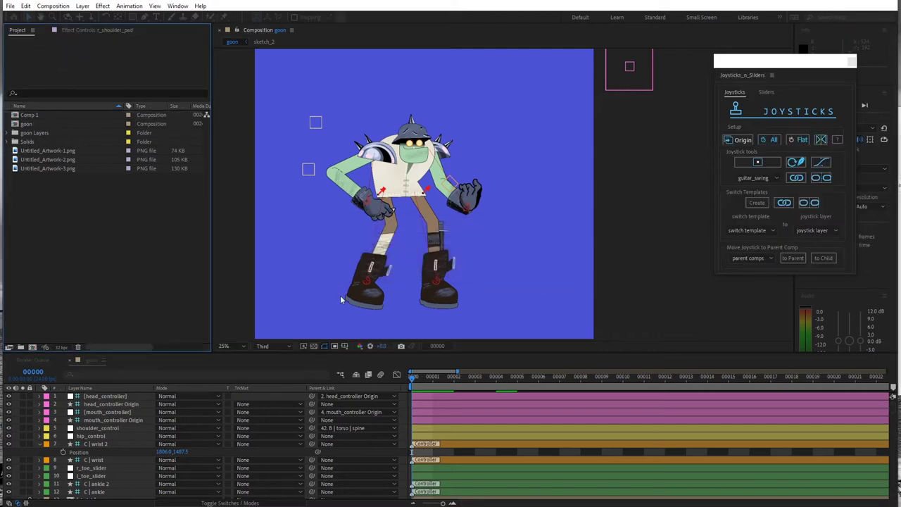
Step: Import guitar2/0001.png as a PNG sequence and begin renaming it
click(11, 5)
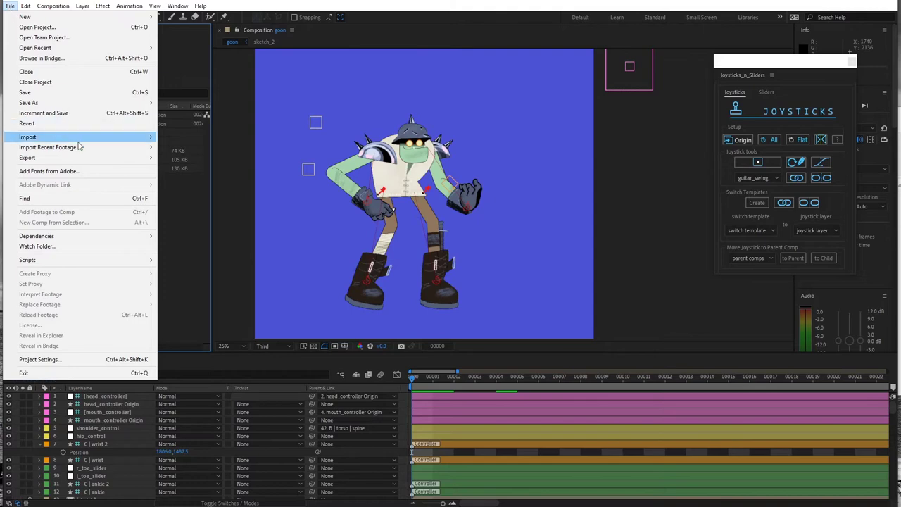
mouse_move(27, 136)
click(176, 137)
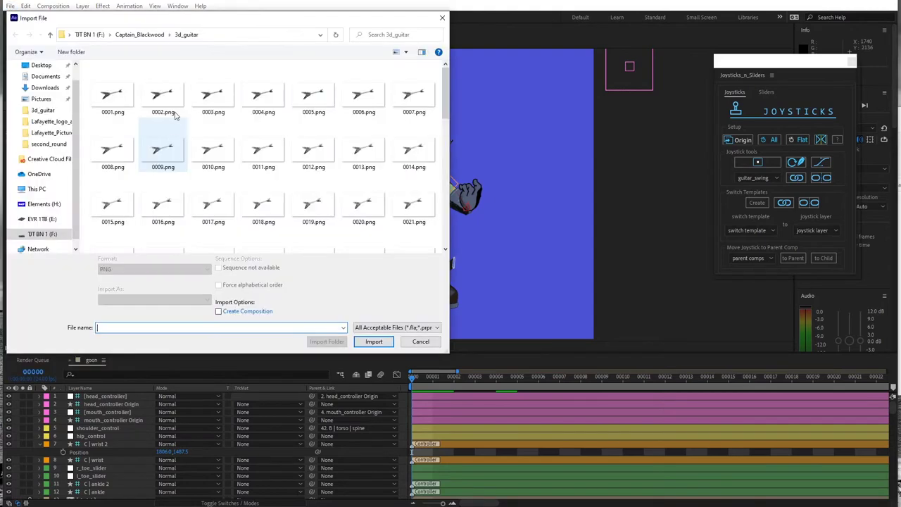
click(139, 34)
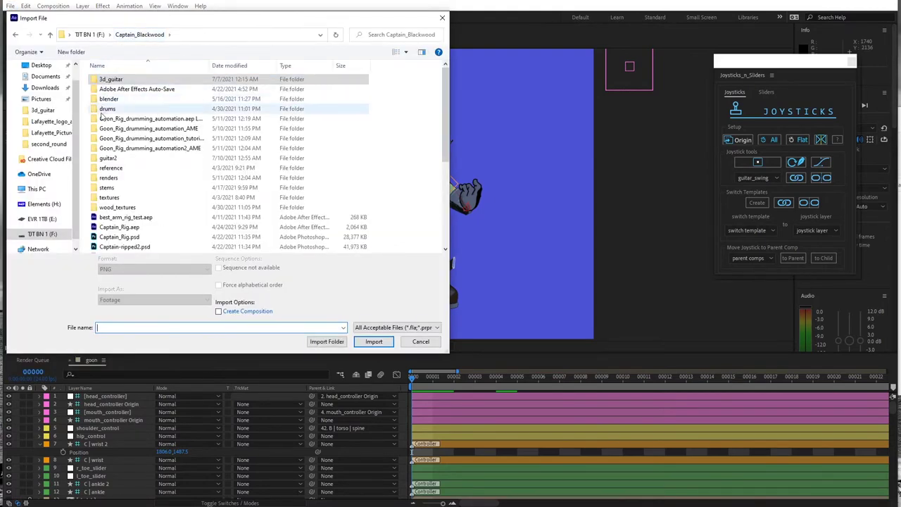
double_click(107, 158)
click(113, 102)
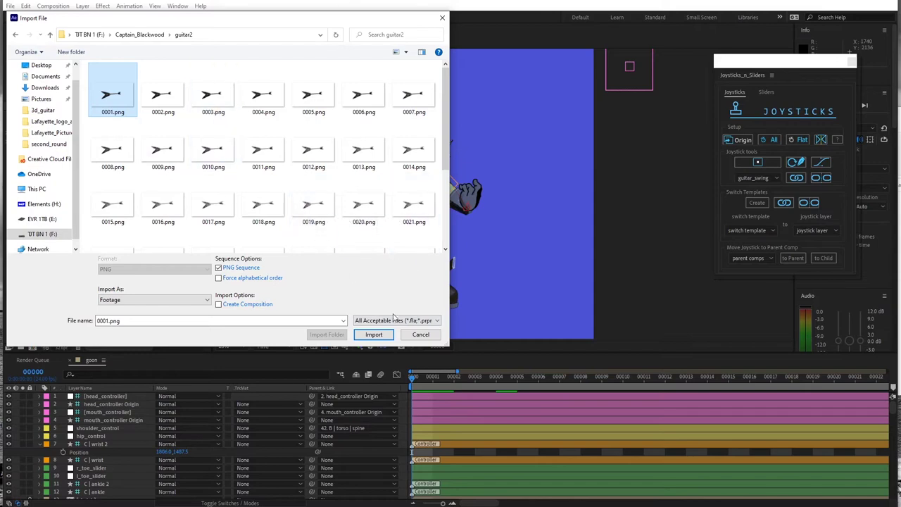
click(374, 334)
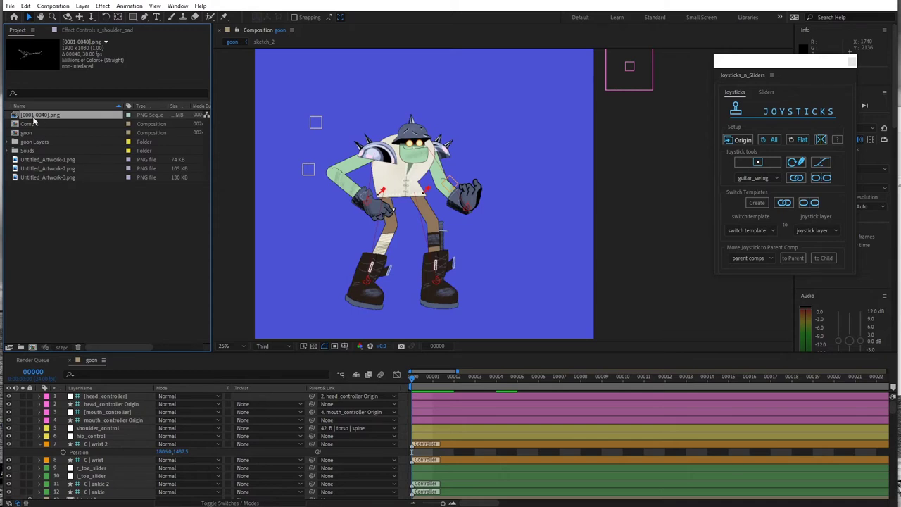
key(Return)
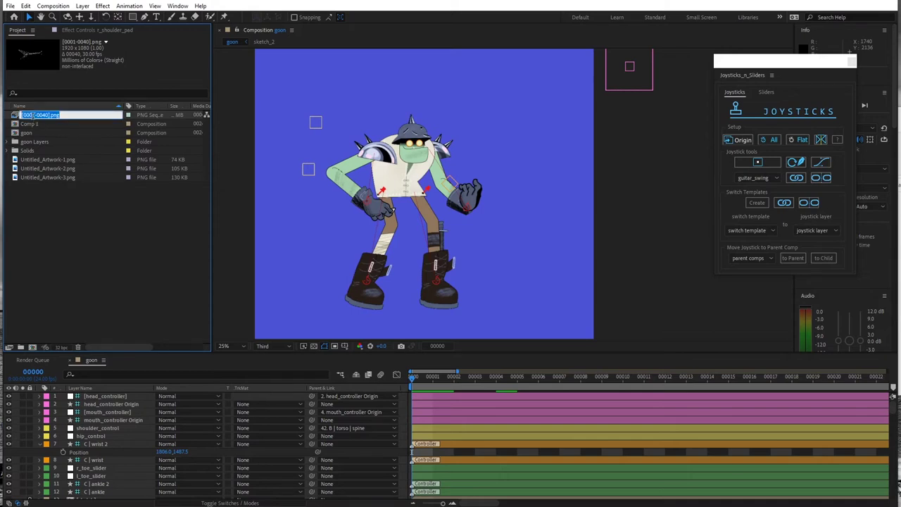
text(3d-guitar)
Step: Commit the footage name 3d-guitar and scroll down the timeline layer stack
click(40, 238)
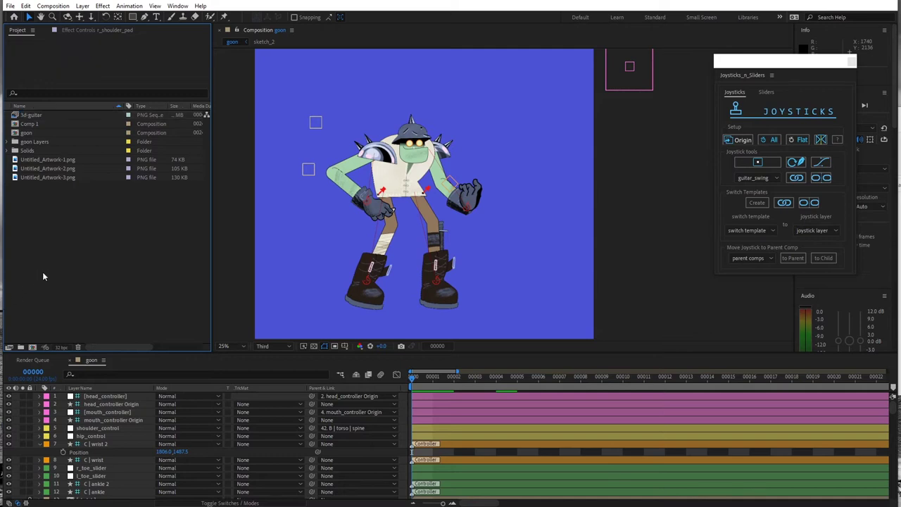
click(36, 116)
scroll(134, 434, down, 3)
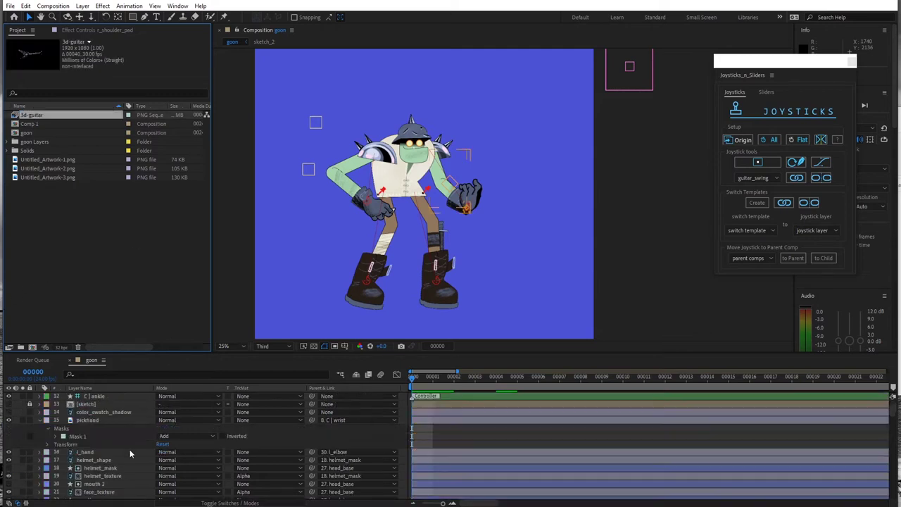
scroll(129, 449, down, 3)
scroll(127, 445, down, 2)
scroll(103, 449, down, 3)
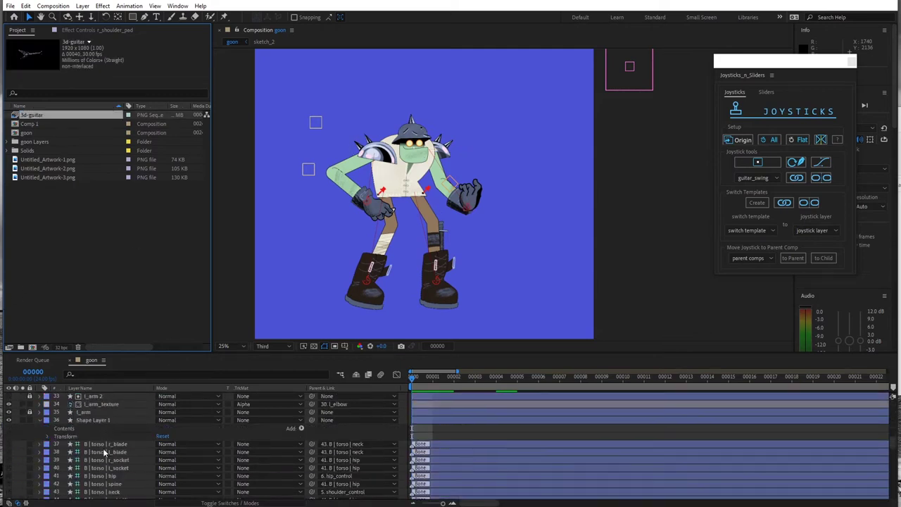
scroll(107, 428, down, 4)
Step: Inspect the hand layers with a test thumb move, undone, ending on r_hand_guit selected
click(106, 420)
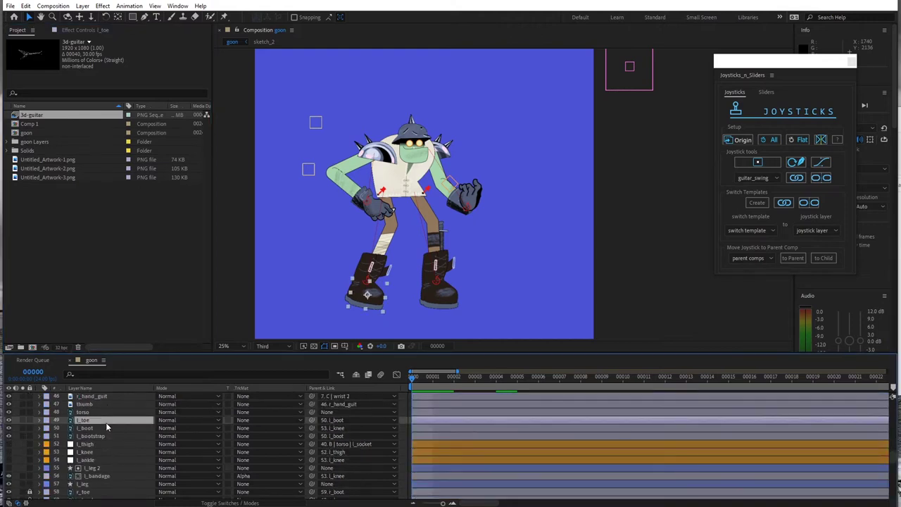
click(100, 405)
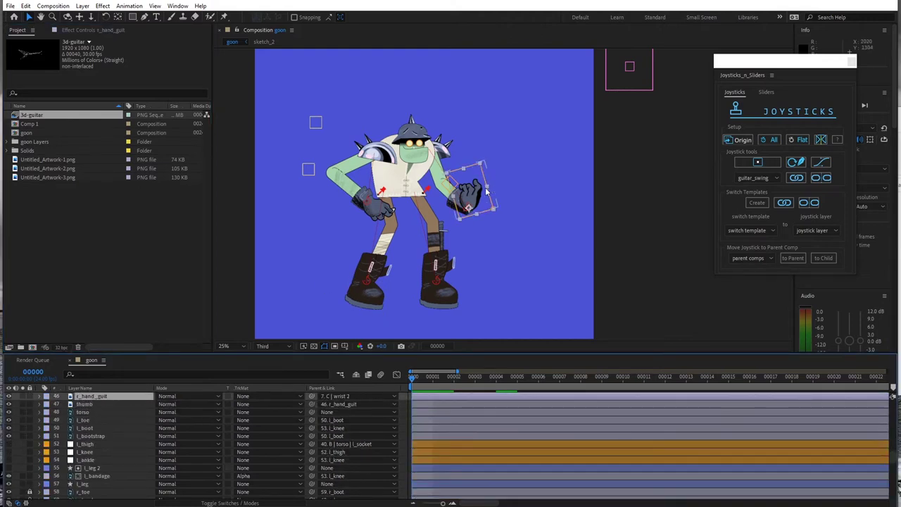
click(85, 406)
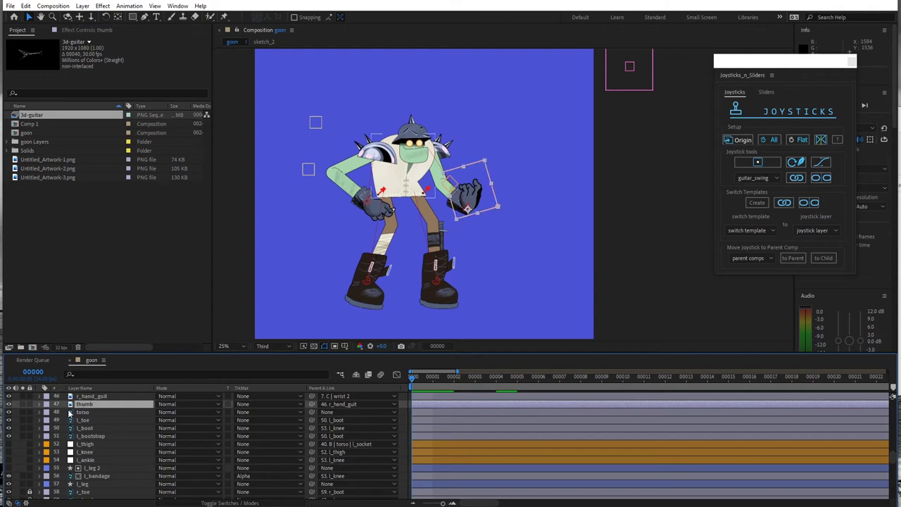
drag(476, 215, 482, 223)
key(ctrl+z)
key(ctrl+z)
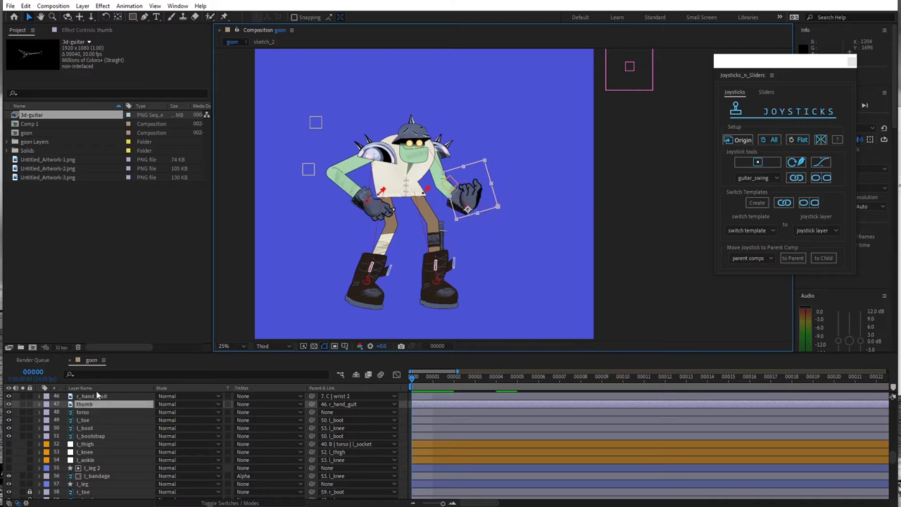
click(96, 394)
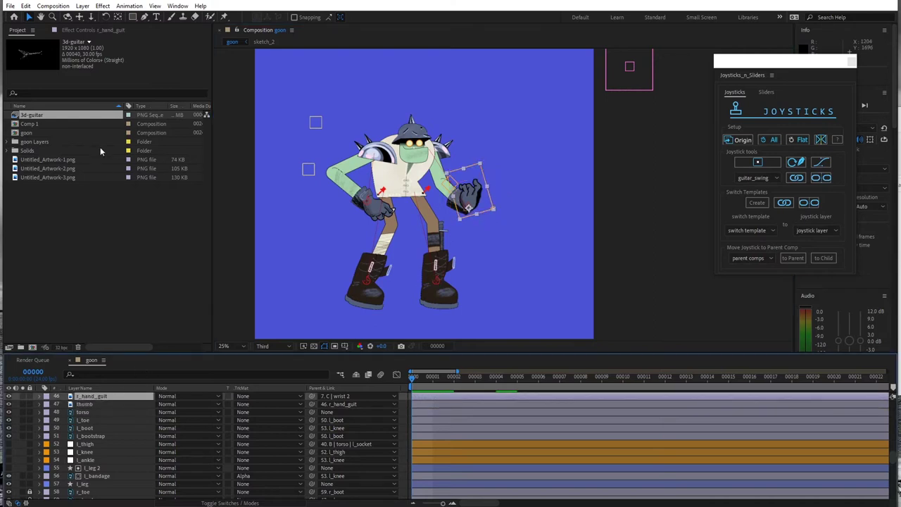
Step: Place 3d-guitar below r_hand_guit, scale it to about 223%, and shift its anchor point
drag(50, 117, 76, 405)
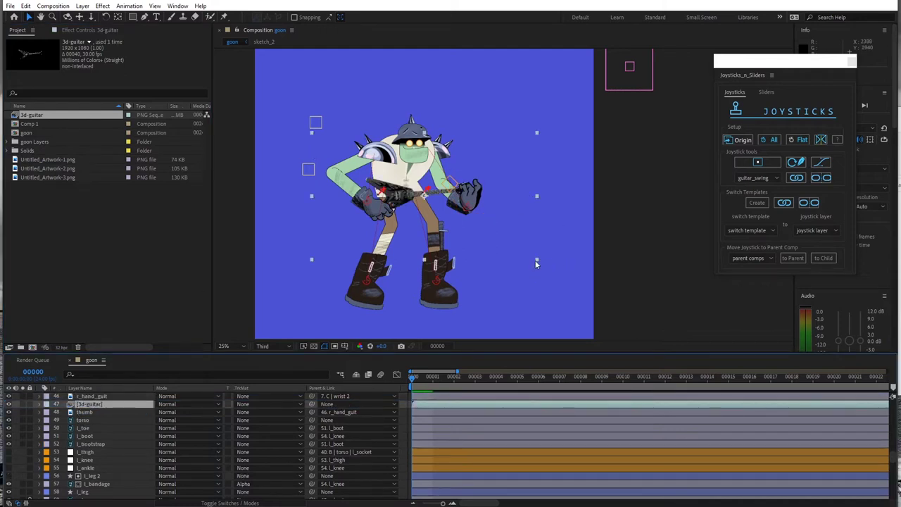
shift+drag(537, 260, 673, 367)
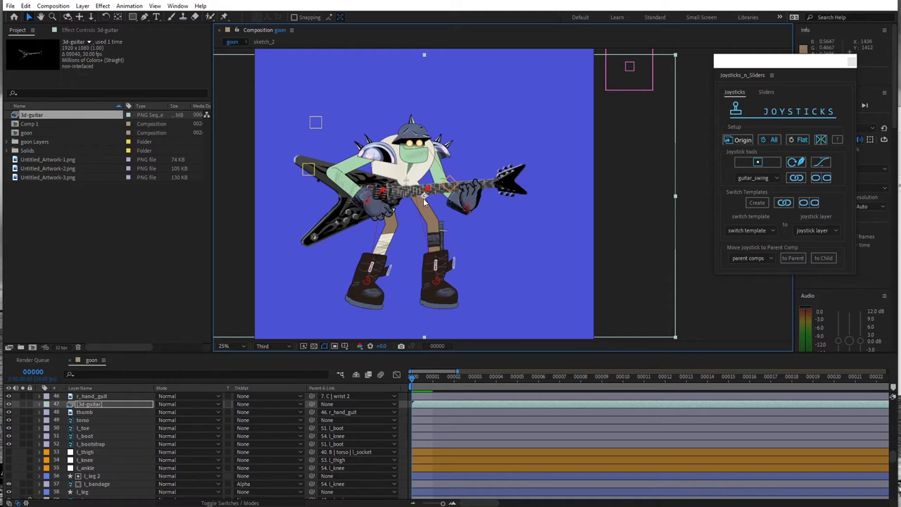
key(y)
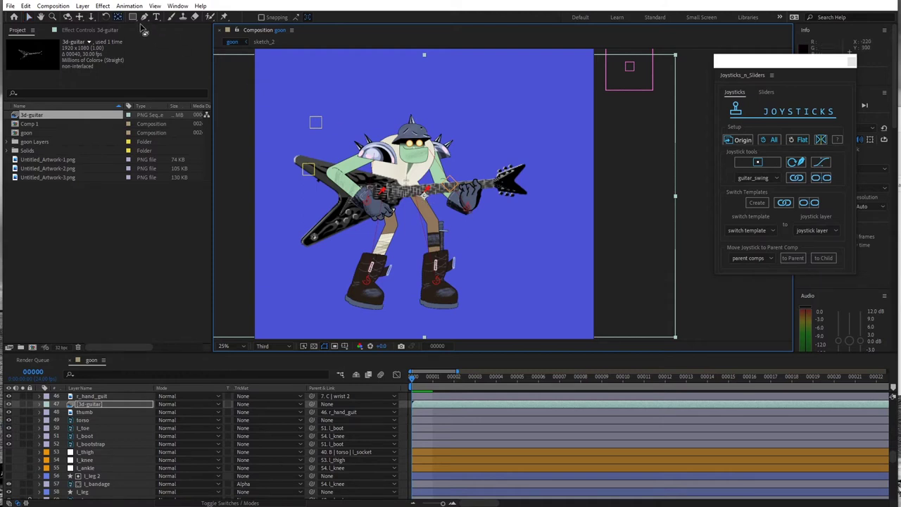
drag(424, 197, 405, 204)
Step: Expand layer 47's Transform properties in the timeline
click(39, 405)
click(47, 413)
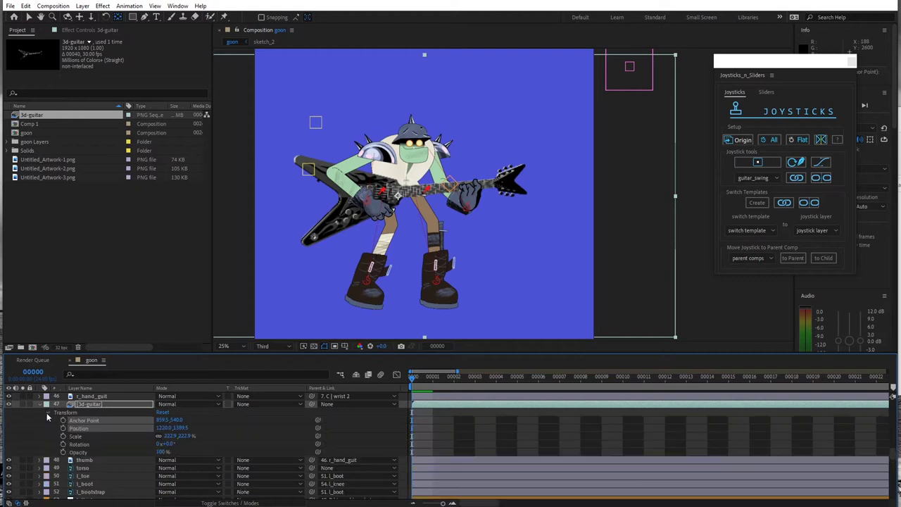
click(92, 405)
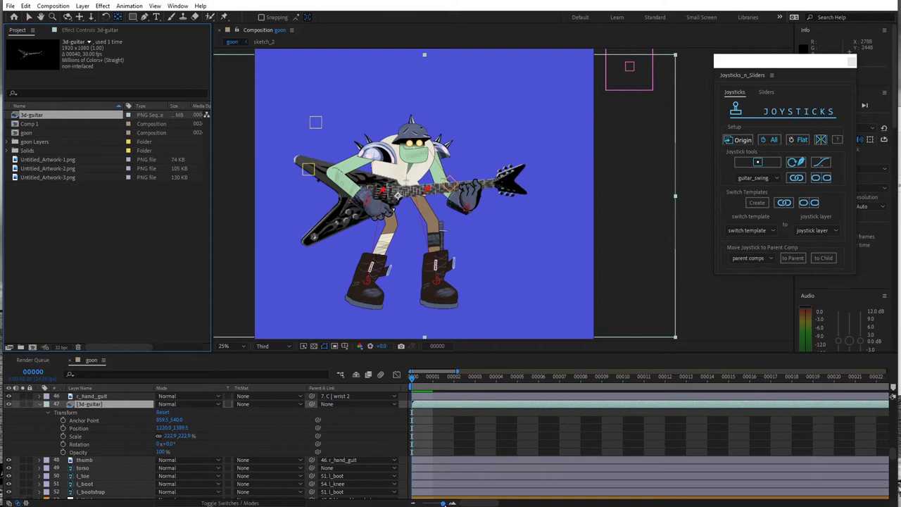
Step: Reinterpret the 3d-guitar footage to assume a 24 fps frame rate
key(minus)
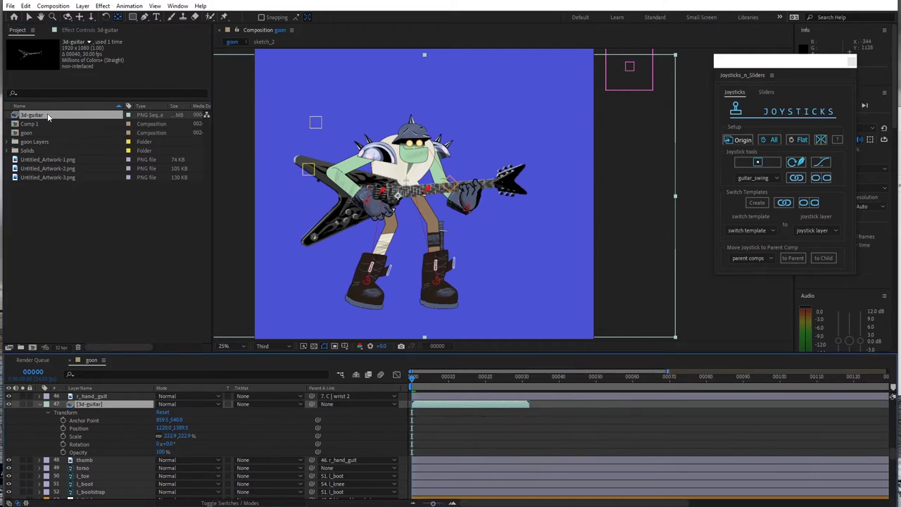
right_click(48, 118)
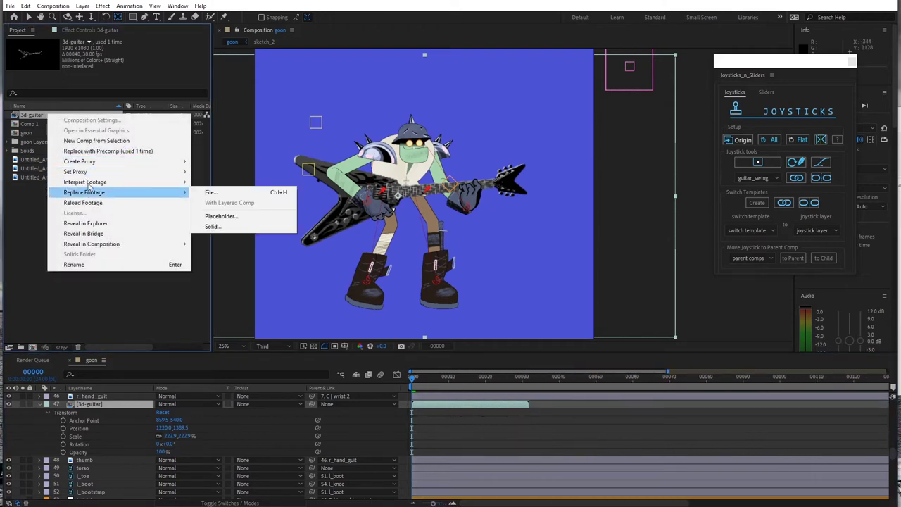
mouse_move(86, 181)
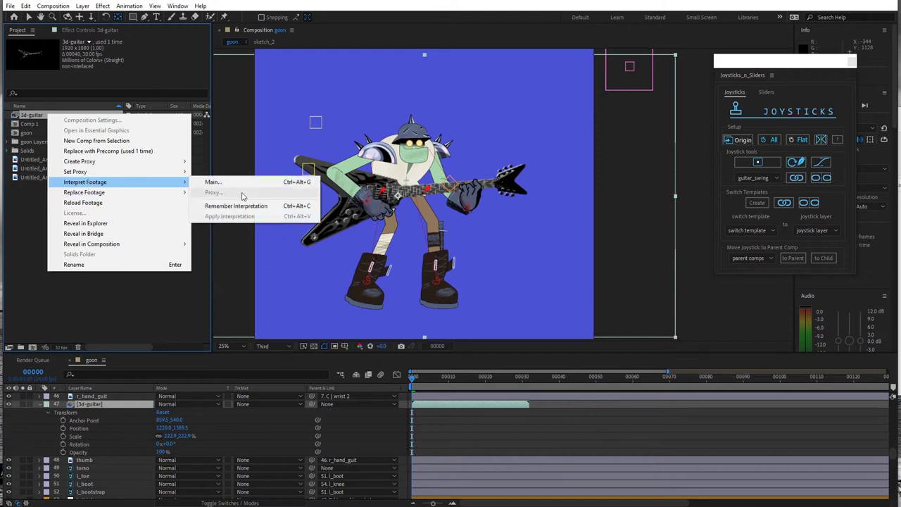
click(215, 182)
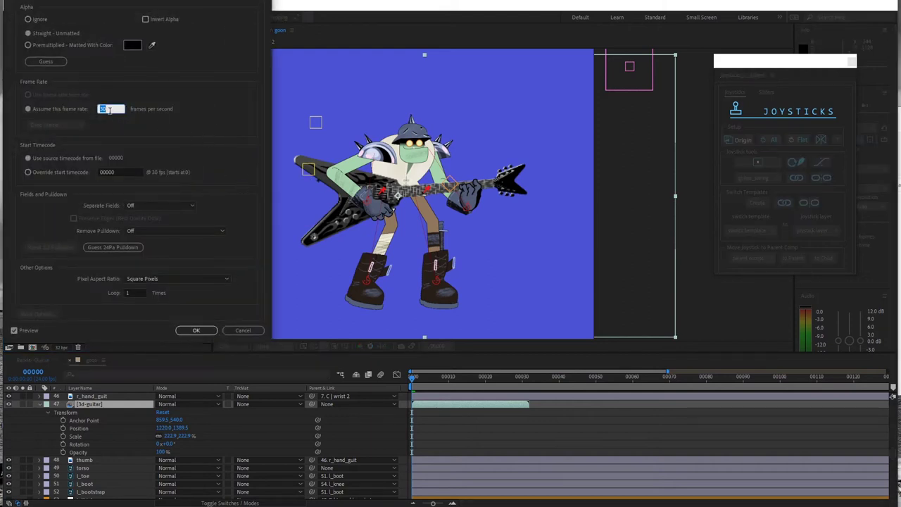
text(24)
click(196, 330)
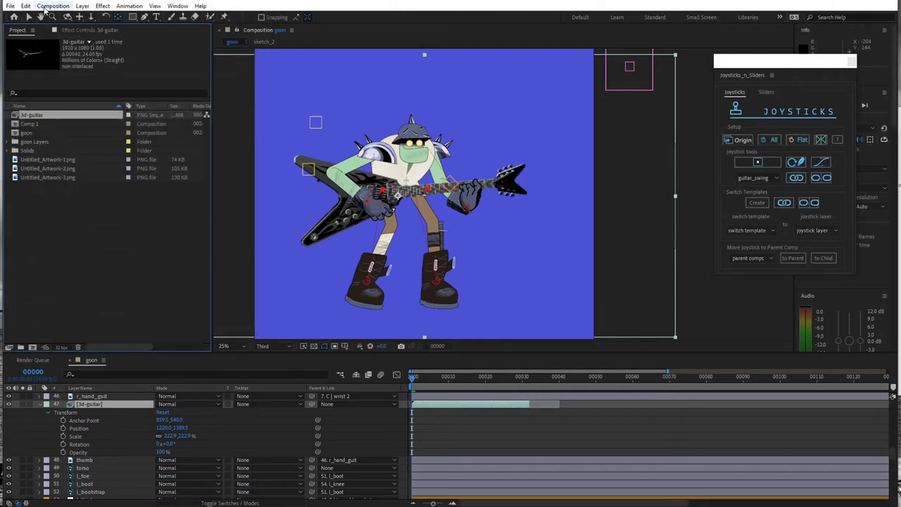
Step: Check the composition's frame rate in Composition Settings and cancel without changes
click(44, 9)
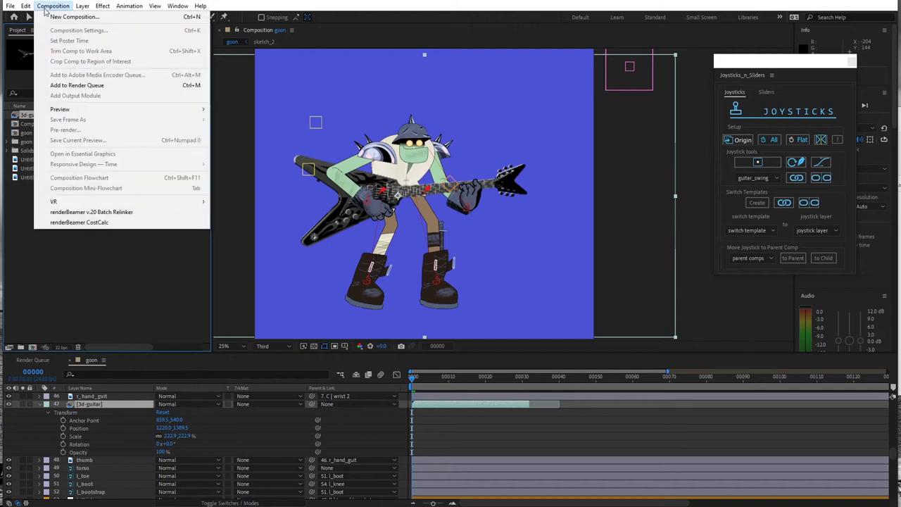
click(67, 28)
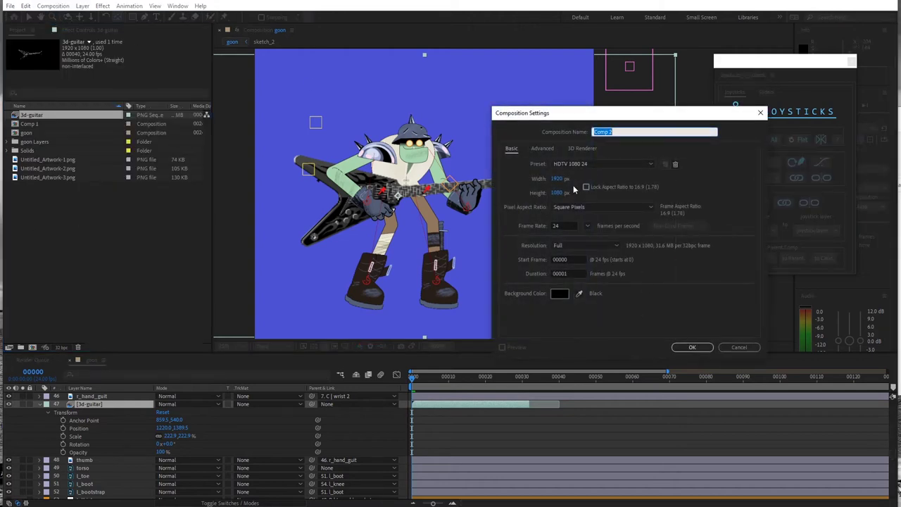
click(739, 348)
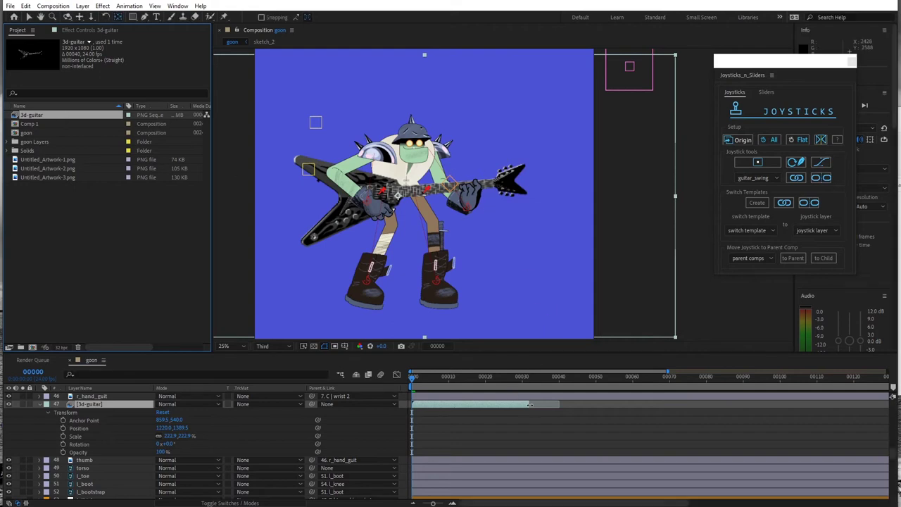
Step: Extend the 3d-guitar layer's out-point and enable Time Remapping, zoomed to the first 45 frames
drag(531, 405, 559, 406)
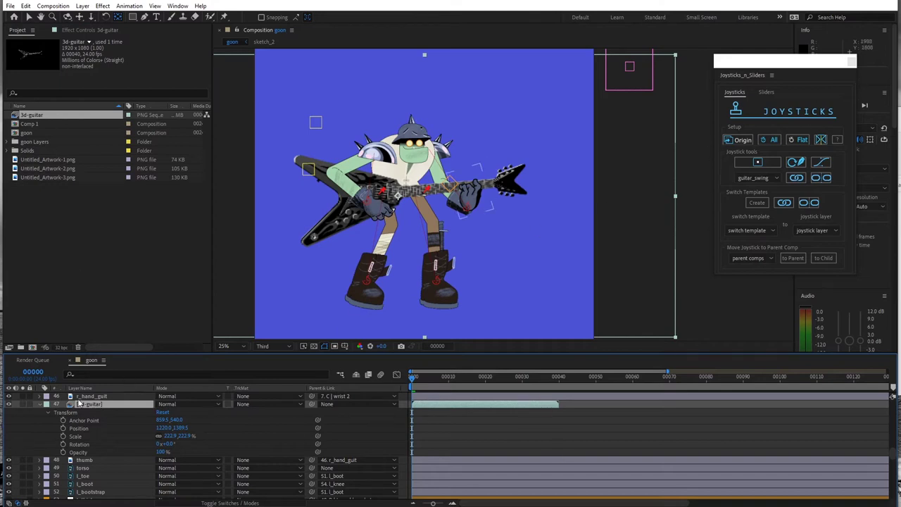
right_click(90, 405)
mouse_move(115, 188)
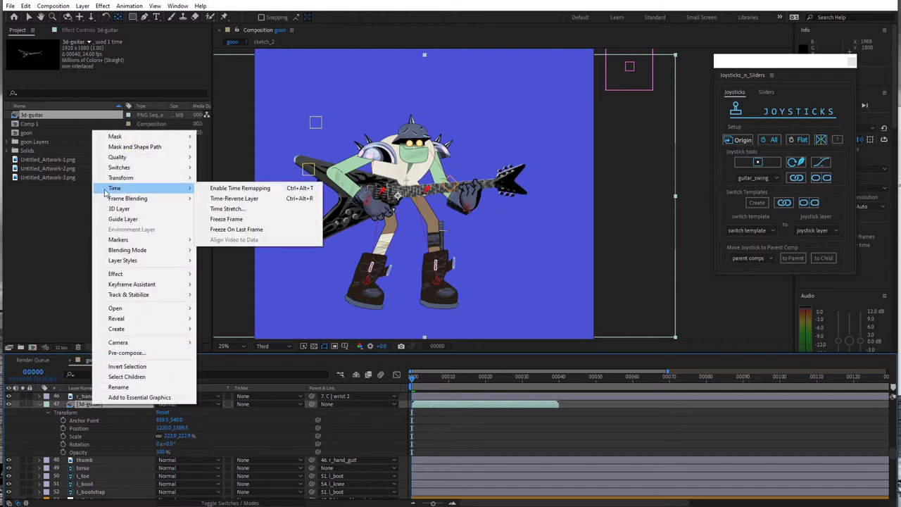
click(220, 188)
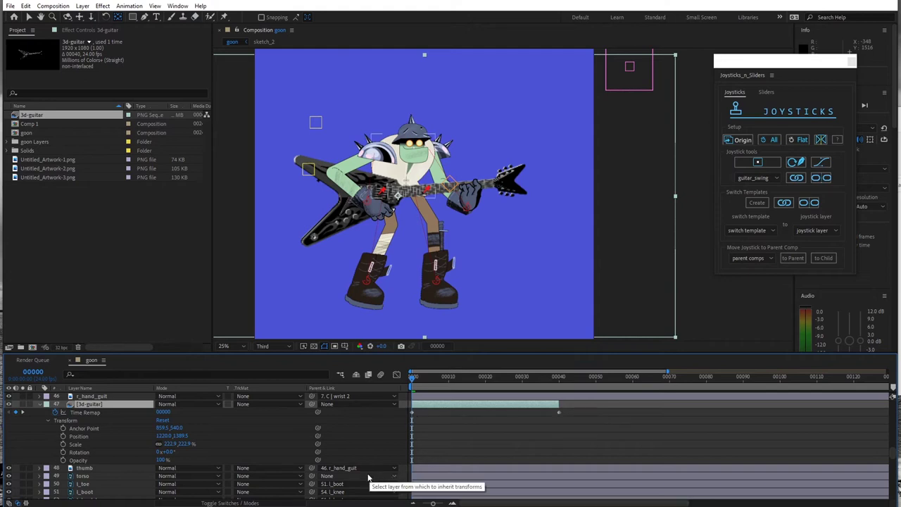
drag(433, 504, 440, 503)
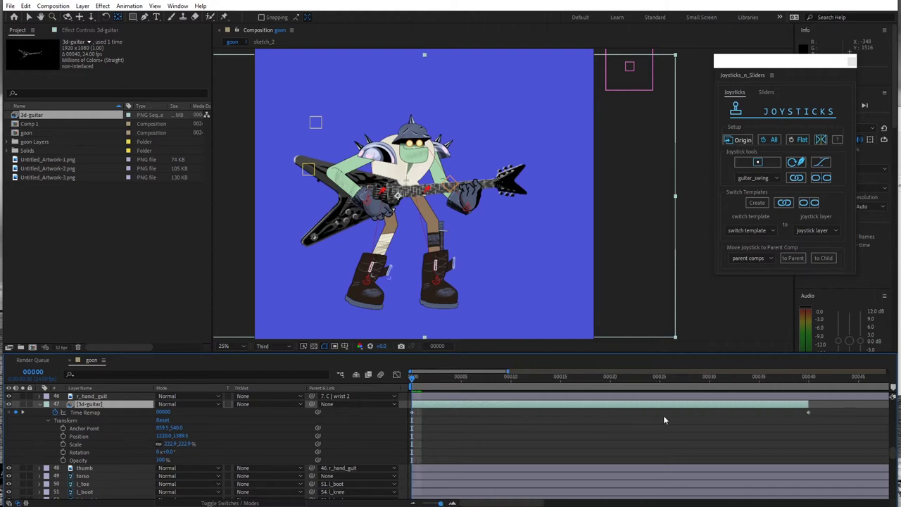
click(809, 414)
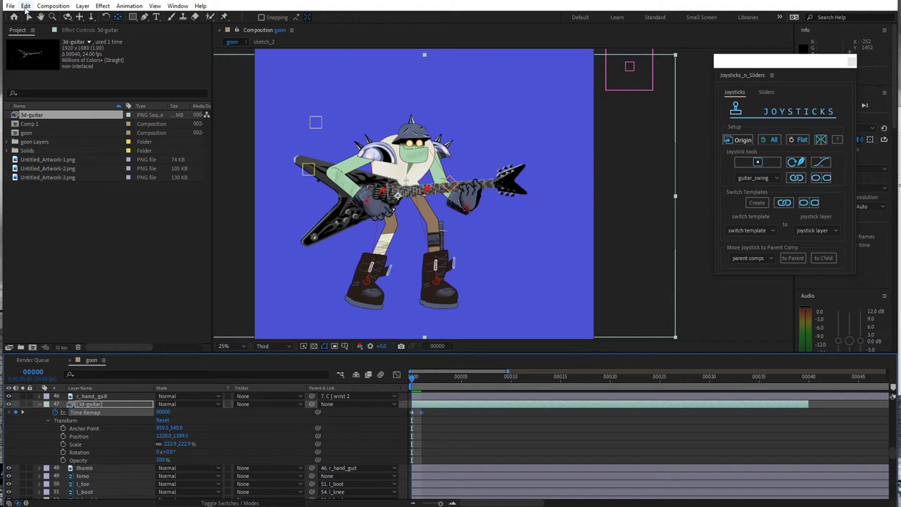
click(28, 17)
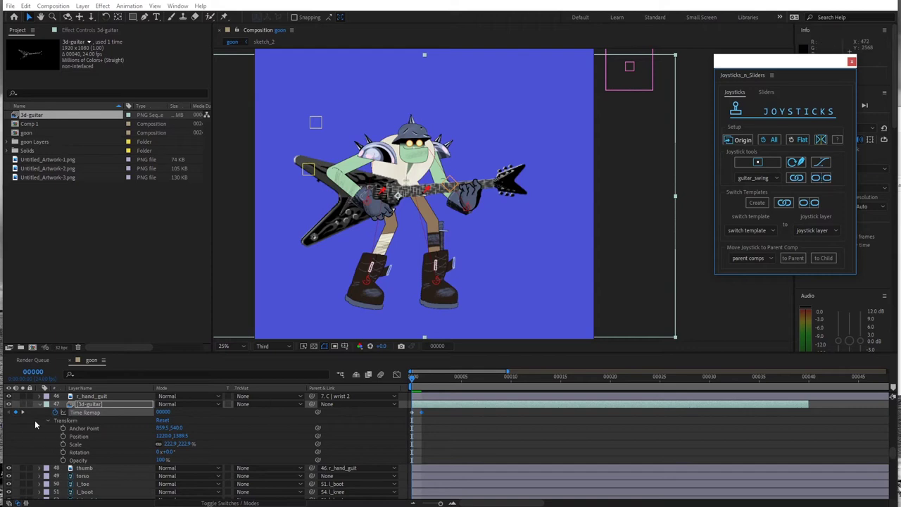
Step: Move the early Time Remap keyframe to frame 2 and select the final keyframe
click(81, 407)
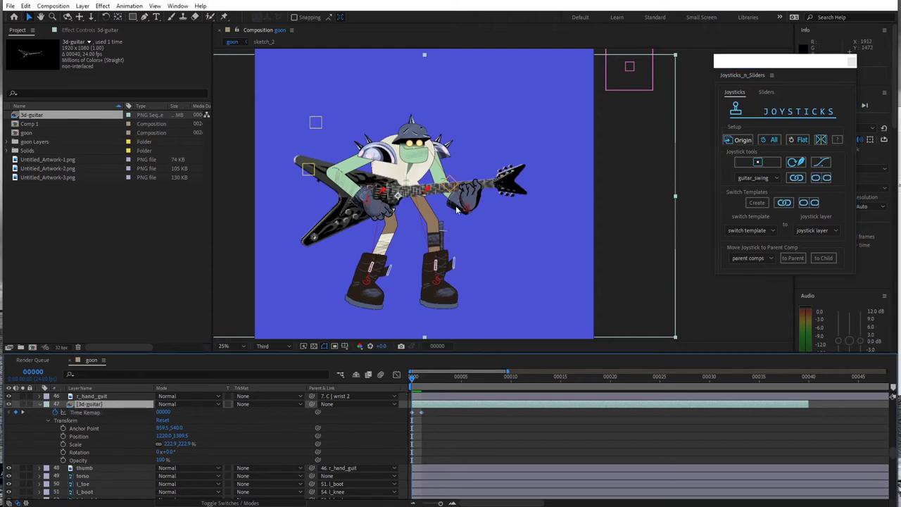
drag(425, 414, 434, 415)
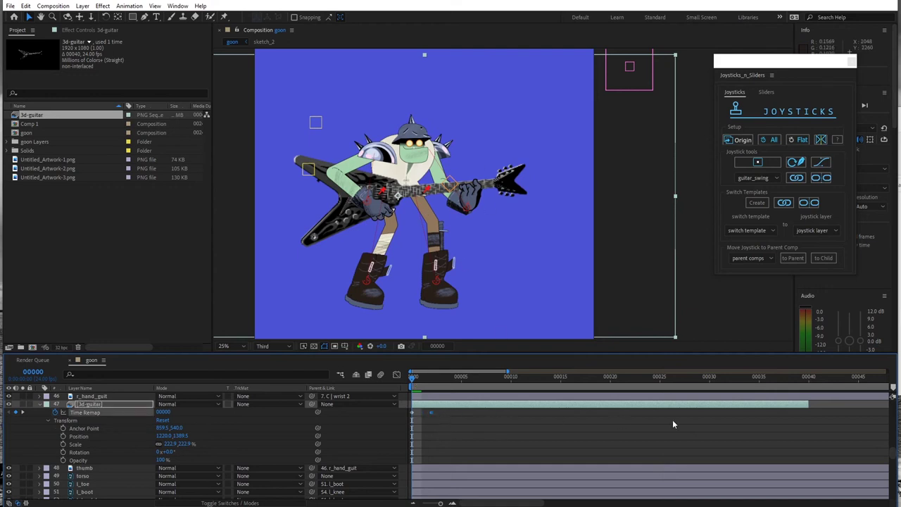
click(806, 415)
mouse_move(444, 377)
mouse_down()
mouse_move(809, 379)
mouse_move(800, 380)
mouse_up()
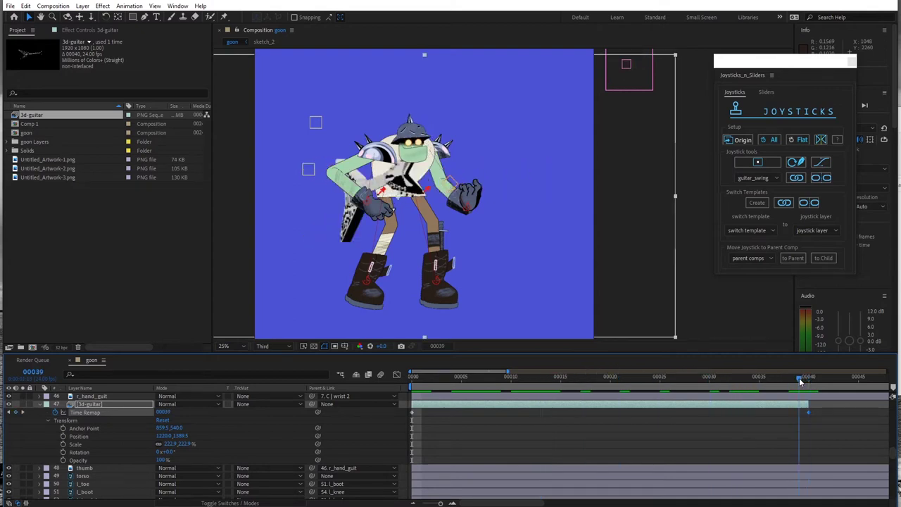
Step: Move the selected Time Remap keyframes to frame 19 and nudge the starting key later
key(Page_Down)
key(Page_Up)
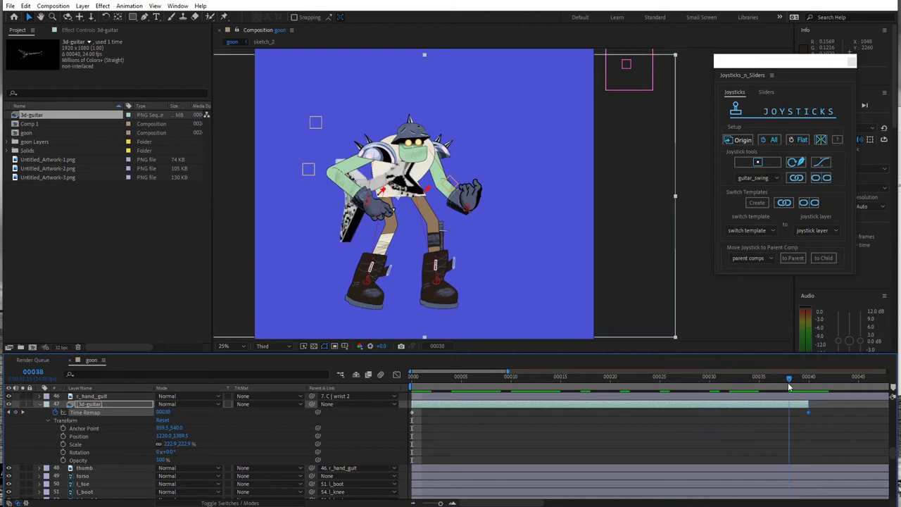
key(Page_Up)
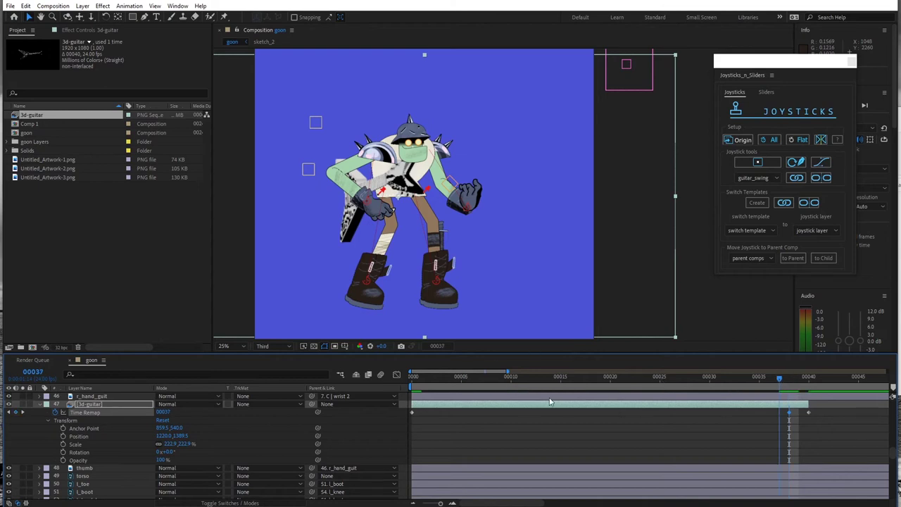
key(Home)
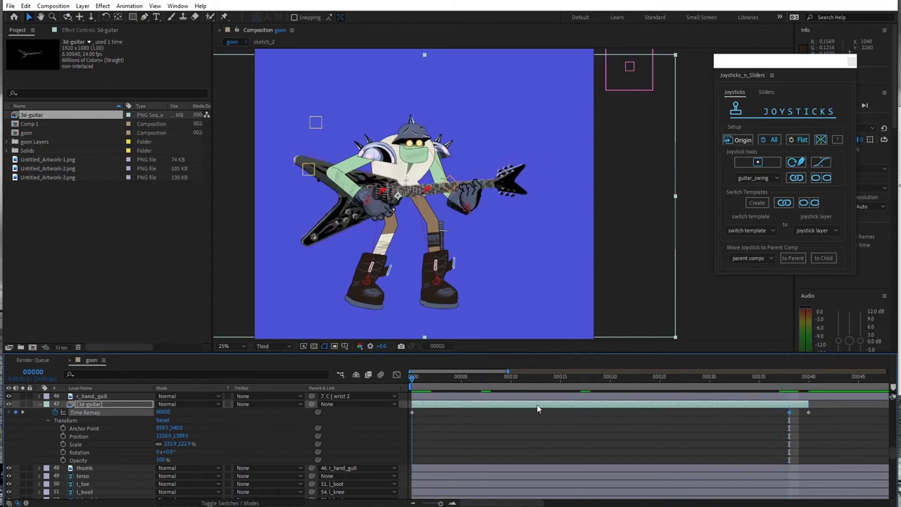
drag(537, 409, 602, 407)
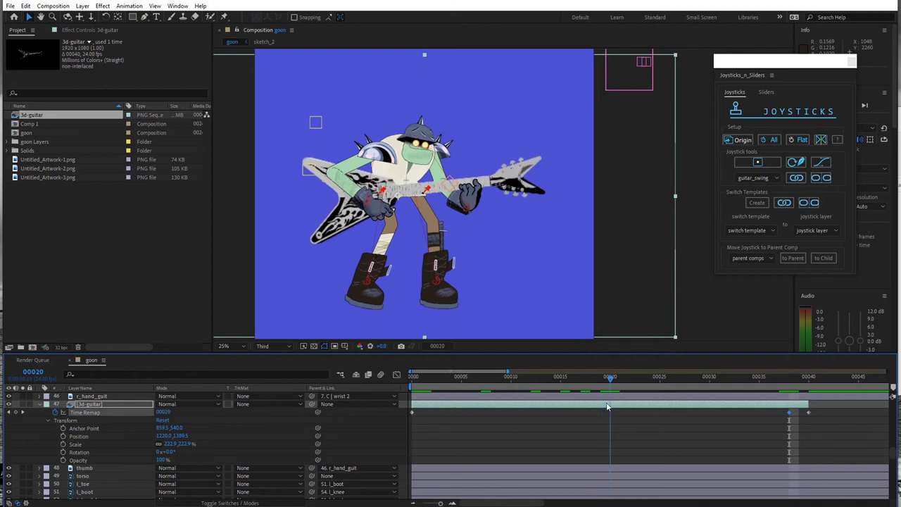
key(ctrl+x)
key(ctrl+v)
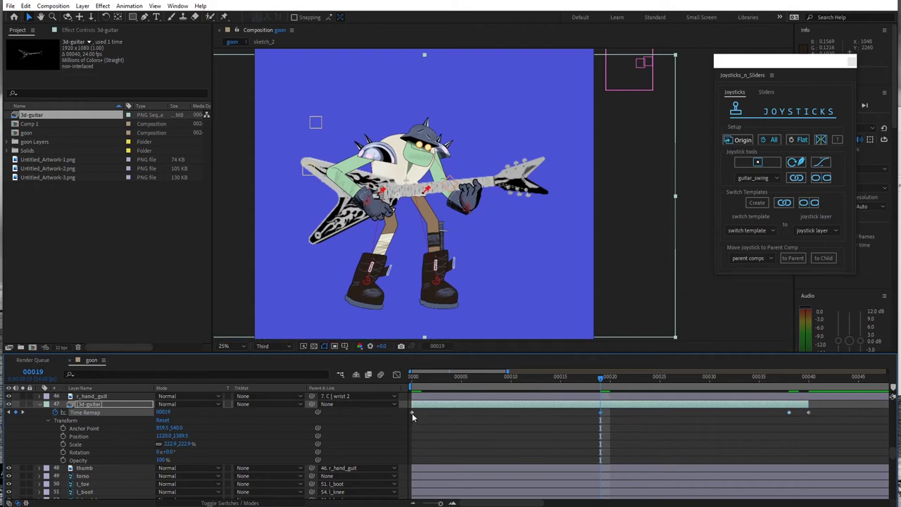
drag(412, 415, 413, 419)
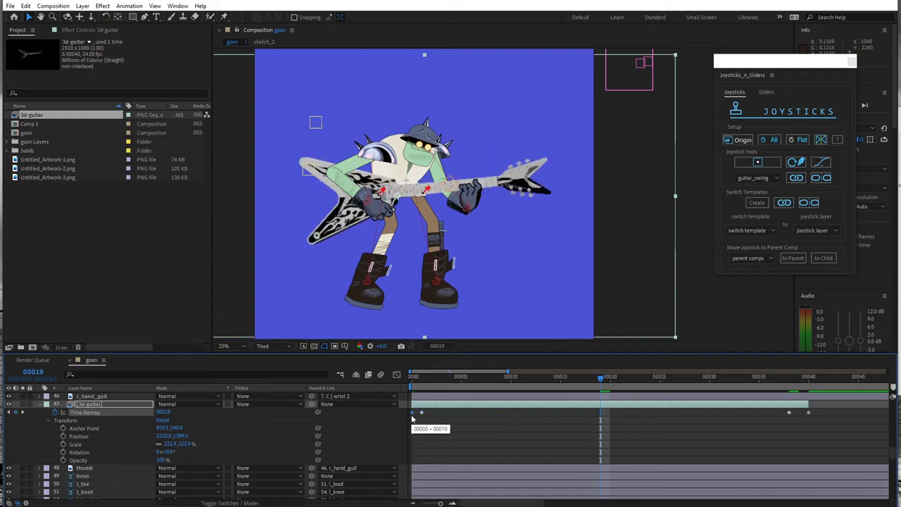
Step: Preview guitar poses over frames 0–4, shifting one Time Remap key by a frame
click(422, 378)
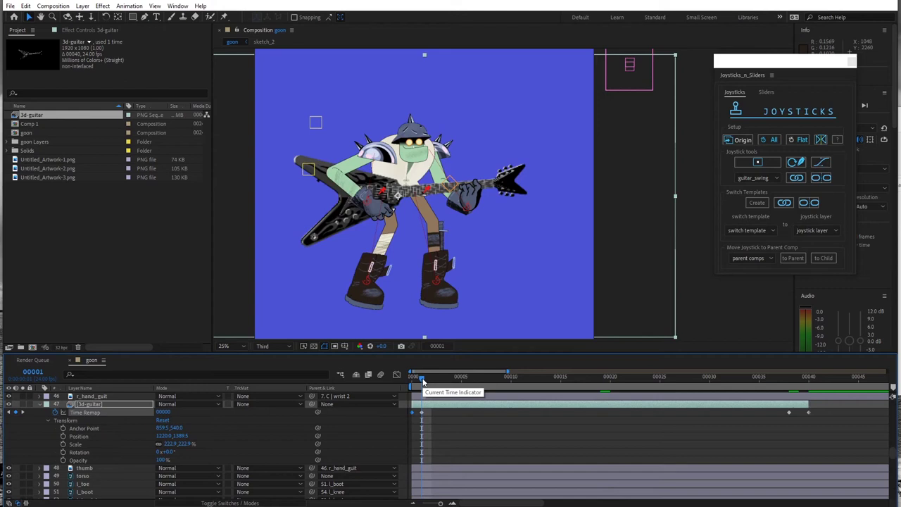
mouse_move(422, 381)
mouse_down()
mouse_move(788, 389)
mouse_move(428, 425)
mouse_up()
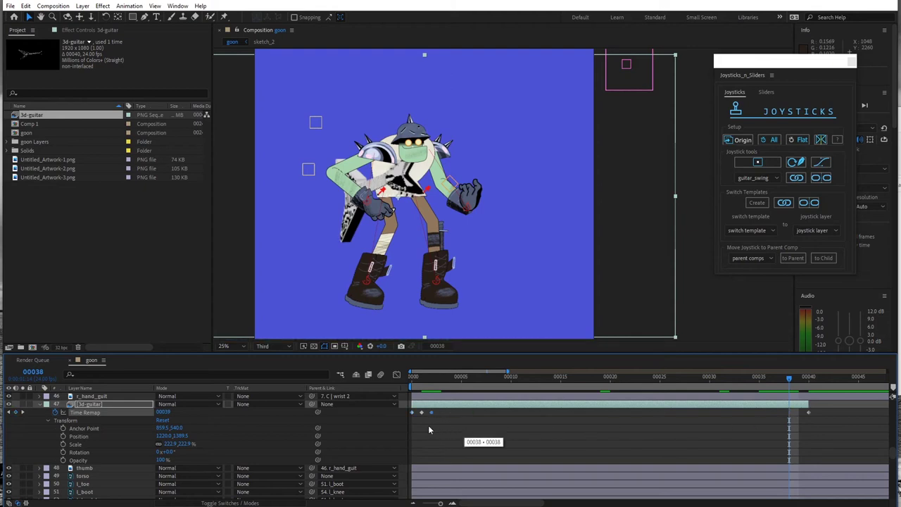
drag(807, 416, 807, 416)
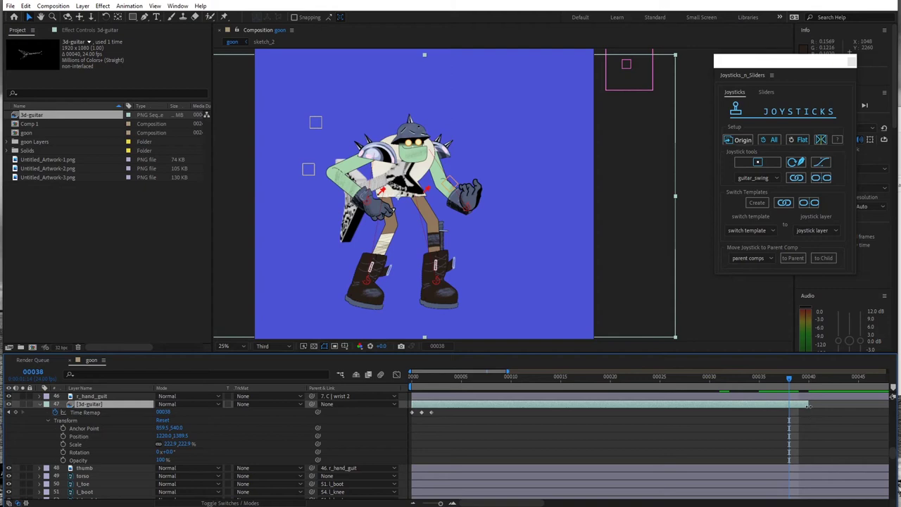
drag(429, 377, 440, 379)
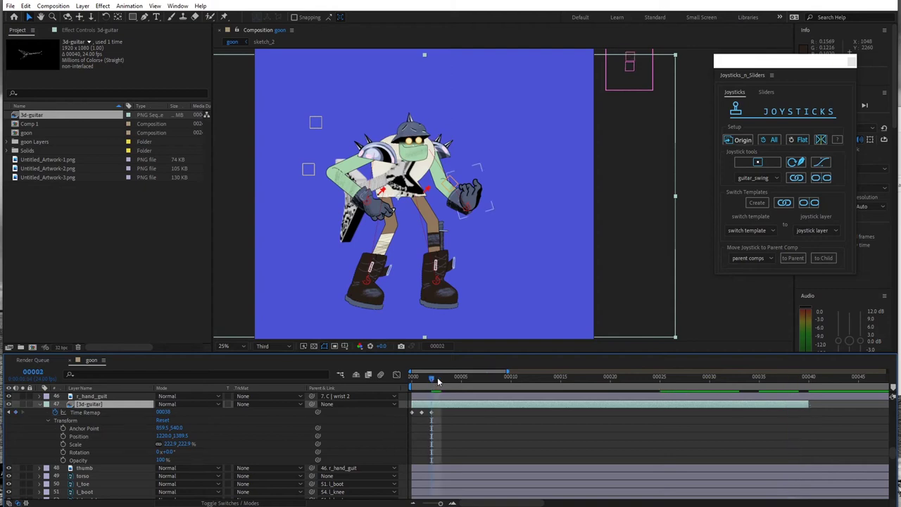
click(414, 412)
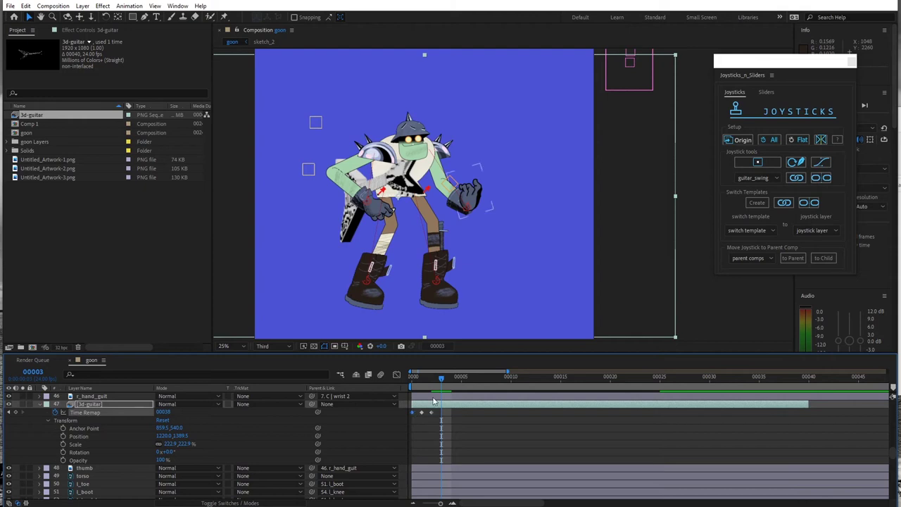
click(451, 380)
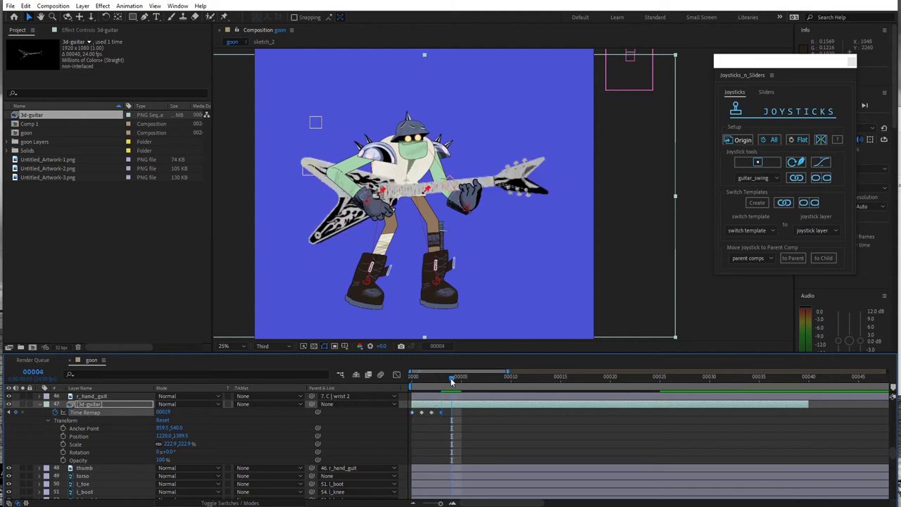
mouse_move(452, 380)
mouse_down()
mouse_move(390, 380)
mouse_move(407, 378)
mouse_up()
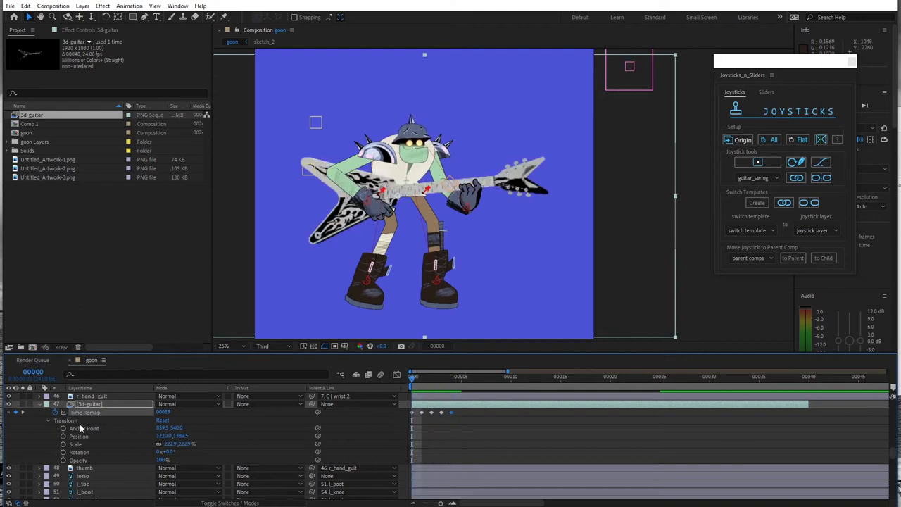
Step: Key the wrist 2 controller's Position onto the guitar neck at frames 0 and 1
click(99, 397)
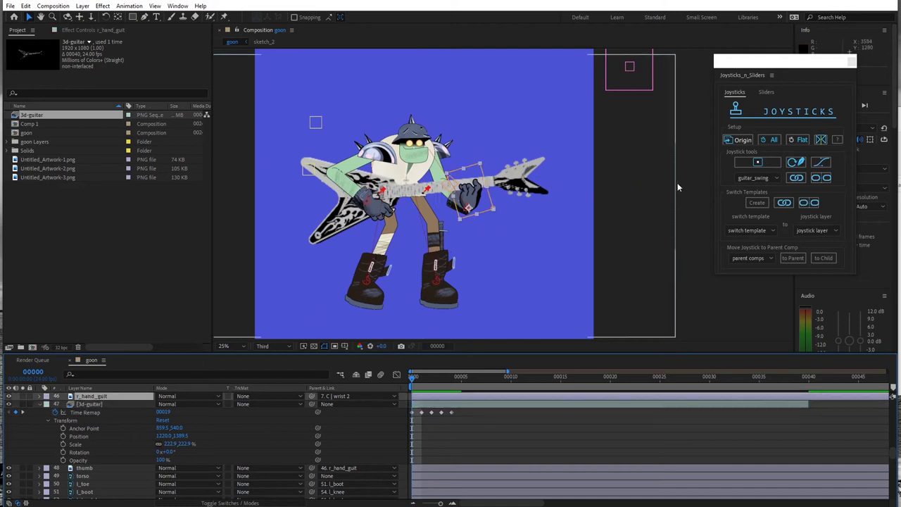
click(464, 209)
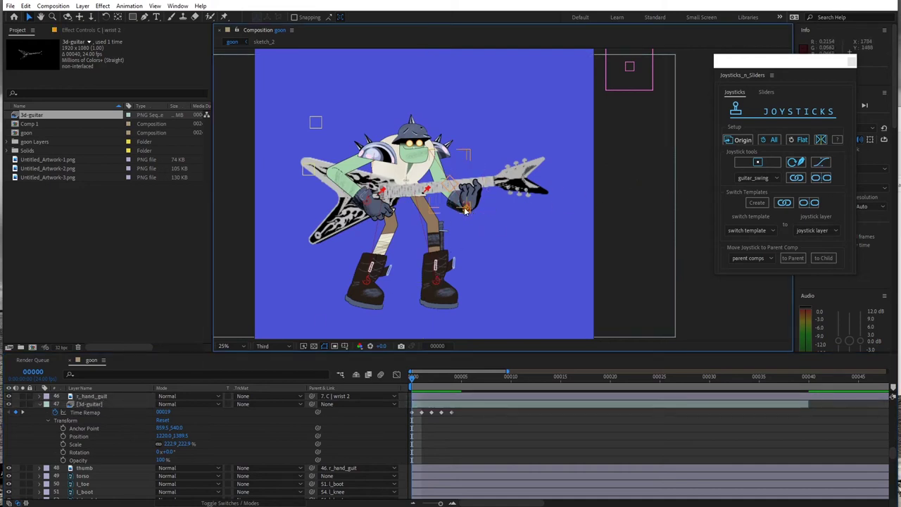
drag(467, 209, 469, 195)
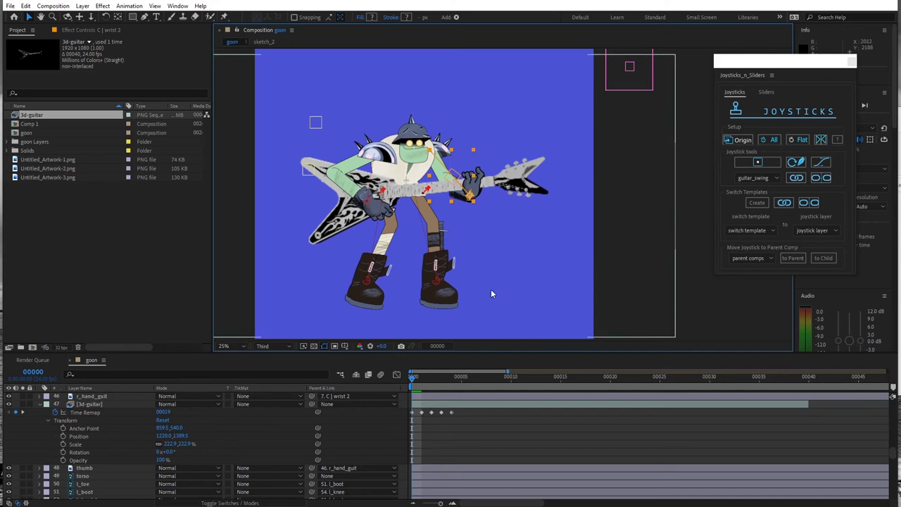
key(p)
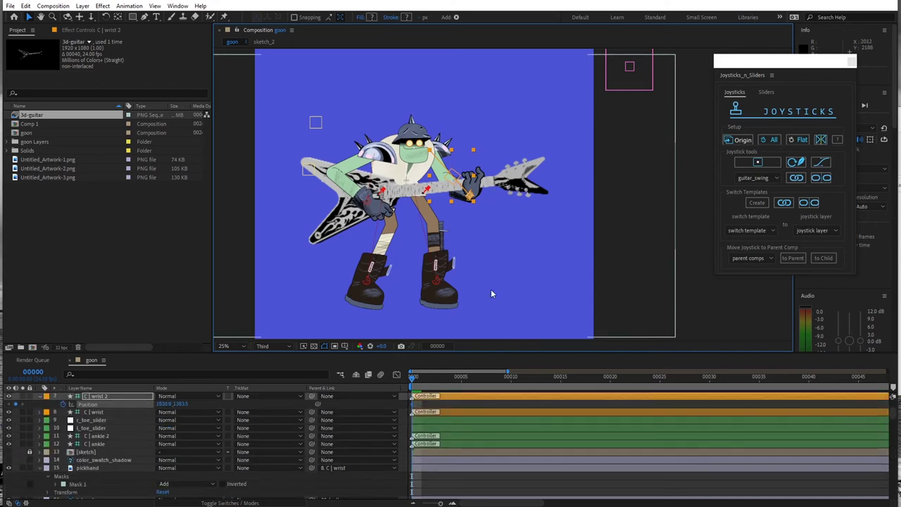
click(413, 382)
drag(413, 381, 421, 381)
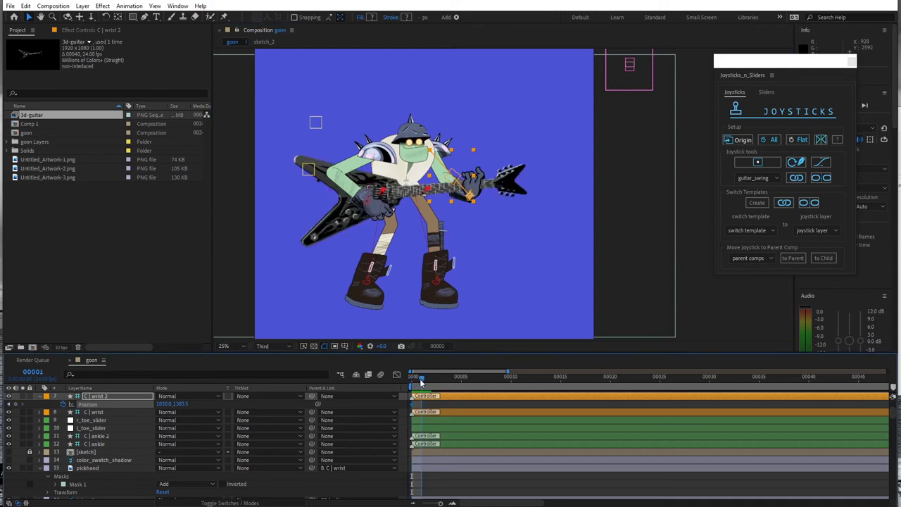
click(468, 198)
drag(469, 198, 478, 197)
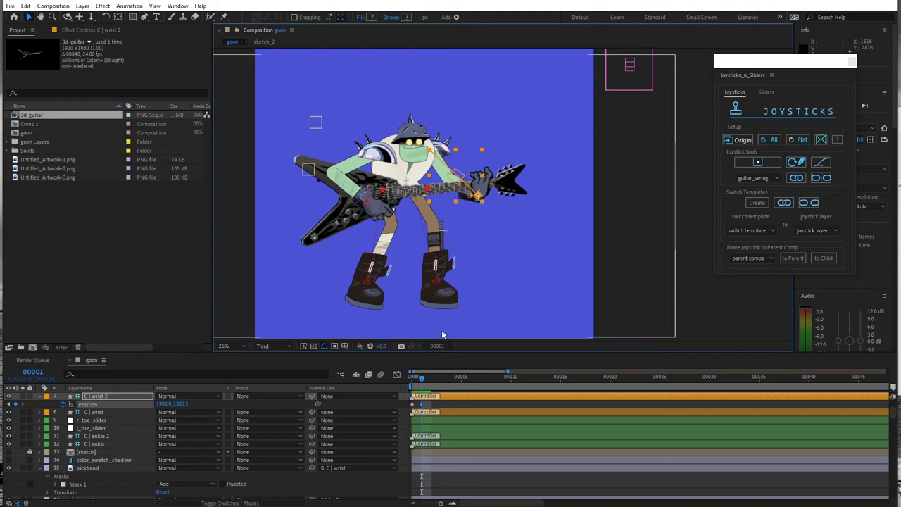
Step: Reposition the wrist at frame 2 toward the torso and at frame 3 up the neck
click(430, 375)
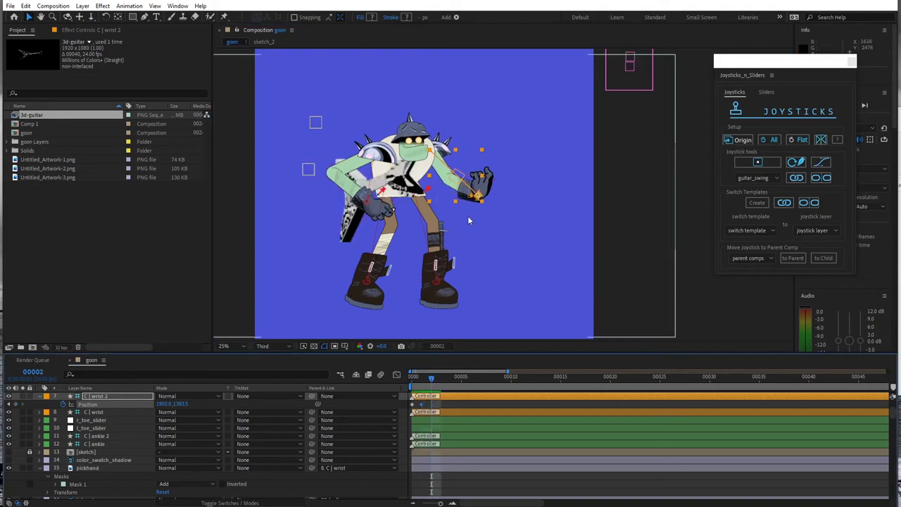
drag(480, 196, 375, 199)
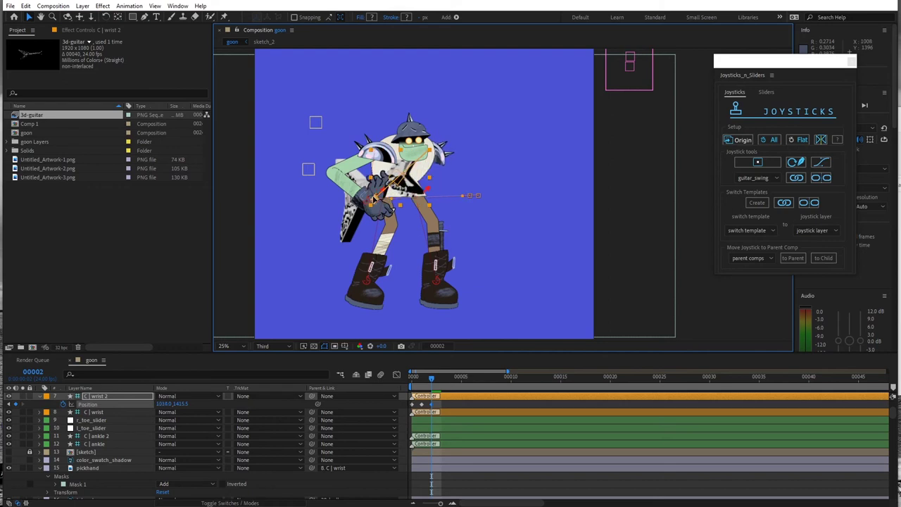
drag(373, 197, 374, 194)
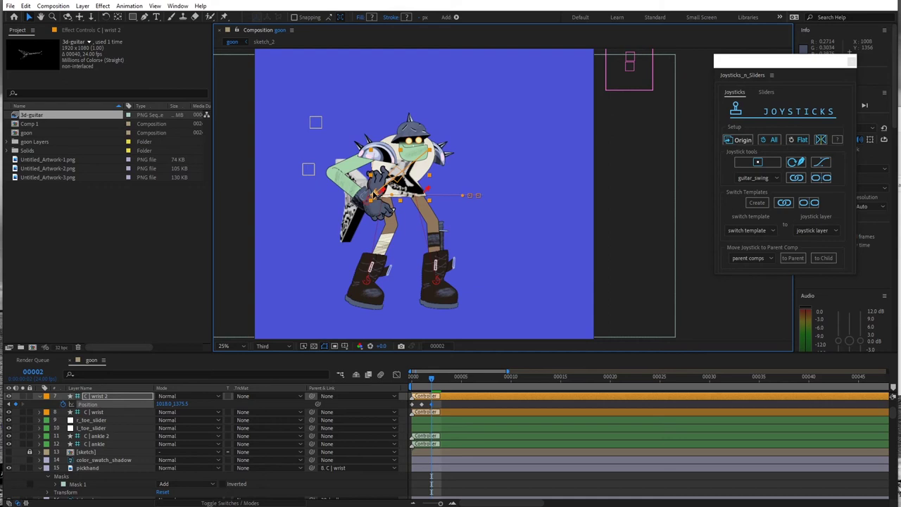
drag(432, 379, 441, 378)
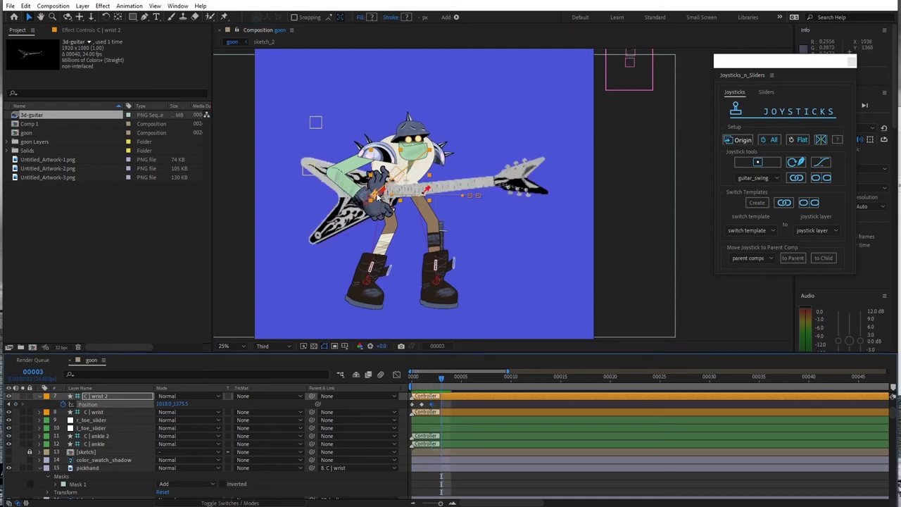
drag(436, 200, 480, 190)
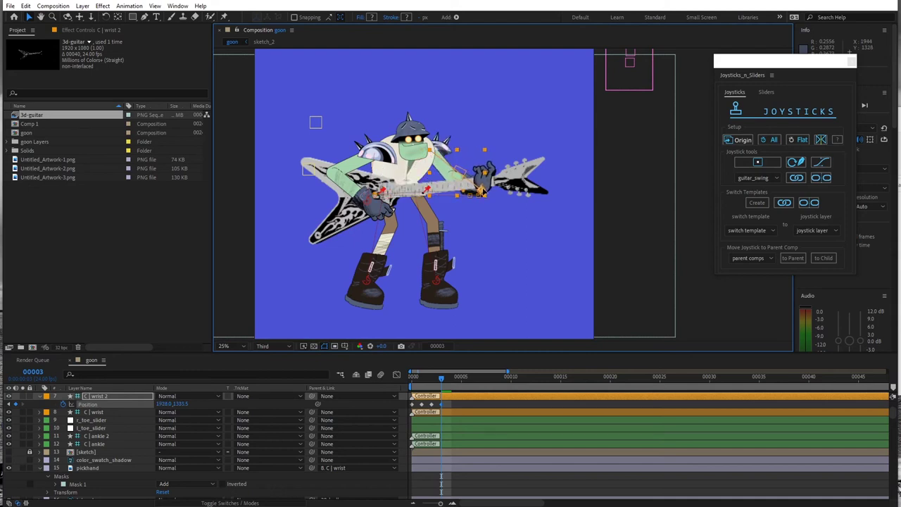
click(452, 377)
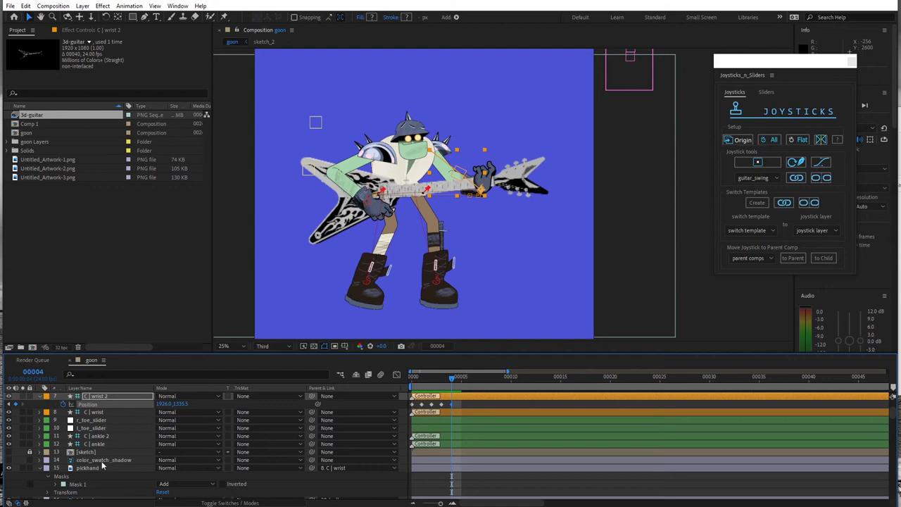
Step: Set a starting Rotation keyframe on the 3d-guitar layer at frame 0
scroll(99, 470, down, 2)
scroll(98, 468, down, 2)
scroll(98, 464, down, 2)
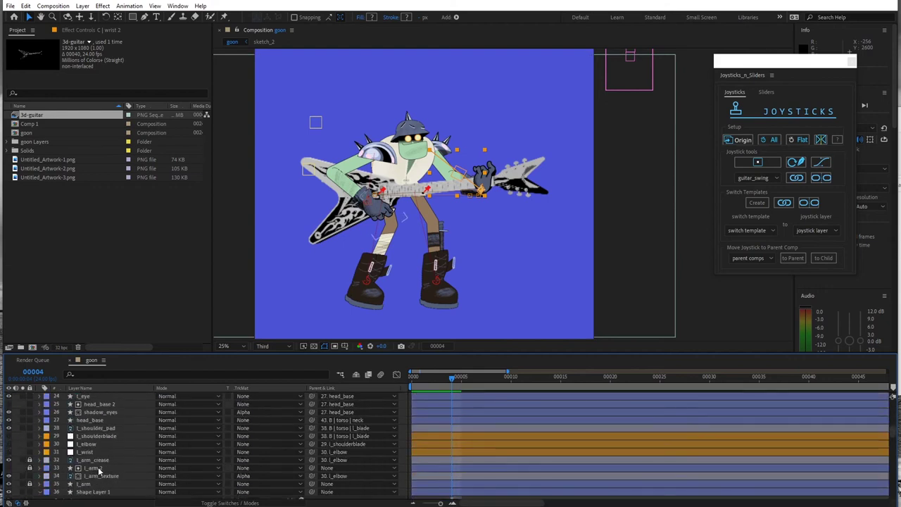
scroll(99, 461, down, 2)
scroll(102, 457, down, 3)
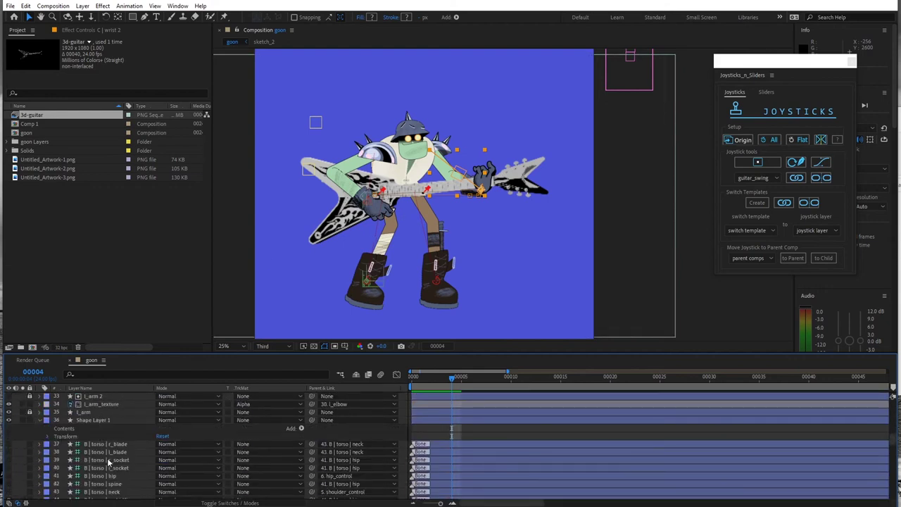
scroll(107, 421, up, 2)
scroll(107, 421, up, 3)
scroll(107, 421, up, 2)
scroll(109, 401, up, 2)
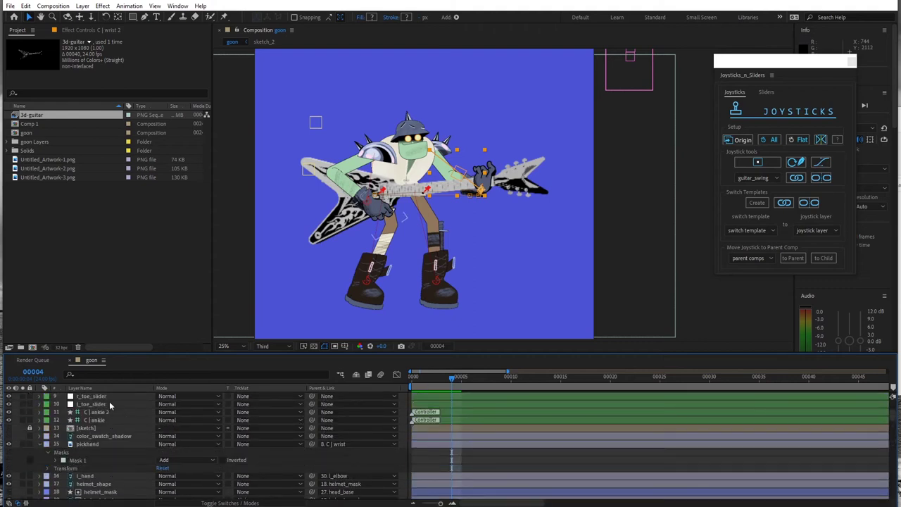
scroll(109, 402, down, 4)
scroll(109, 401, up, 2)
scroll(109, 405, down, 3)
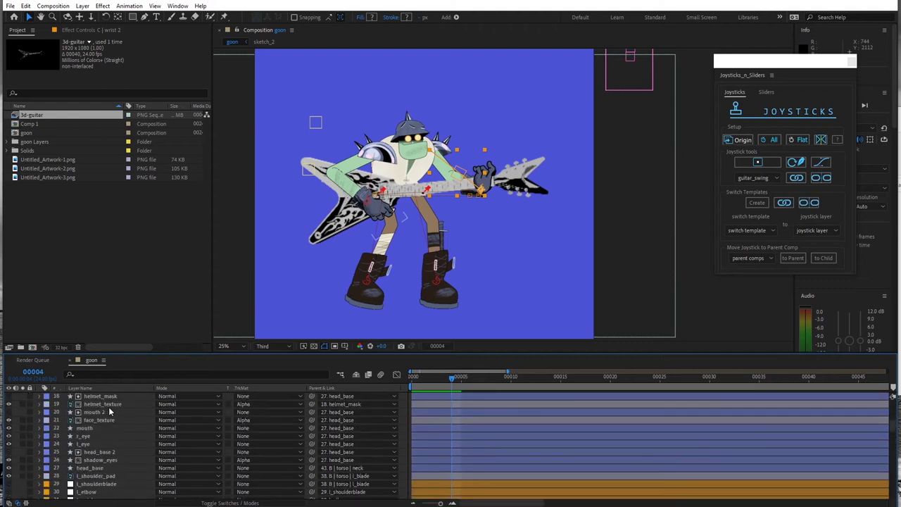
scroll(109, 406, down, 4)
scroll(108, 422, down, 3)
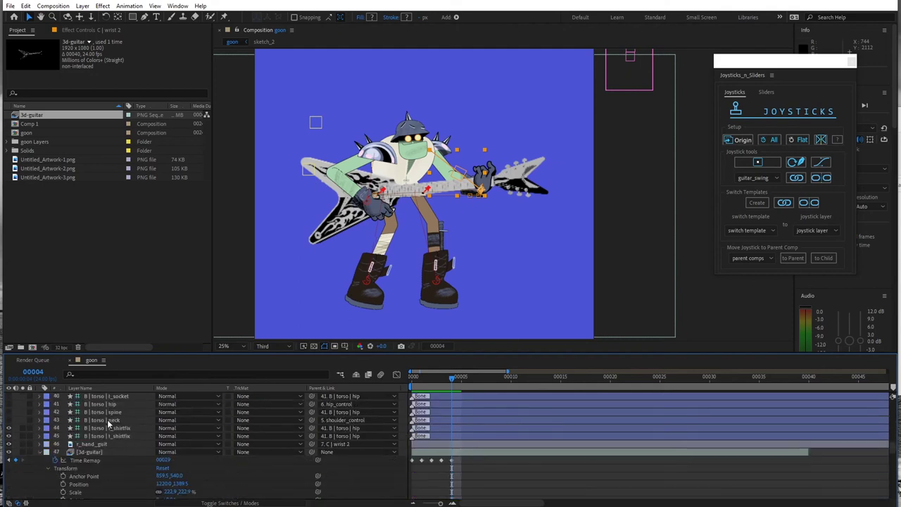
click(112, 453)
scroll(114, 477, down, 1)
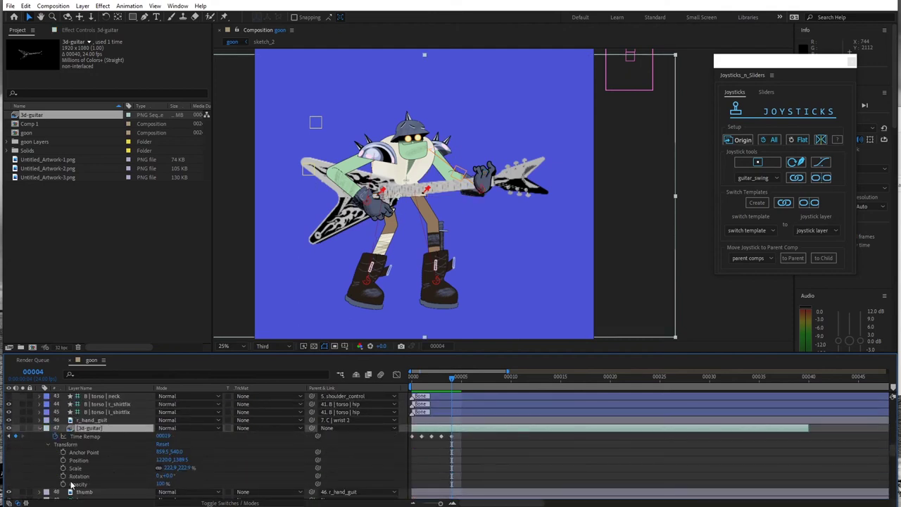
drag(449, 381, 412, 380)
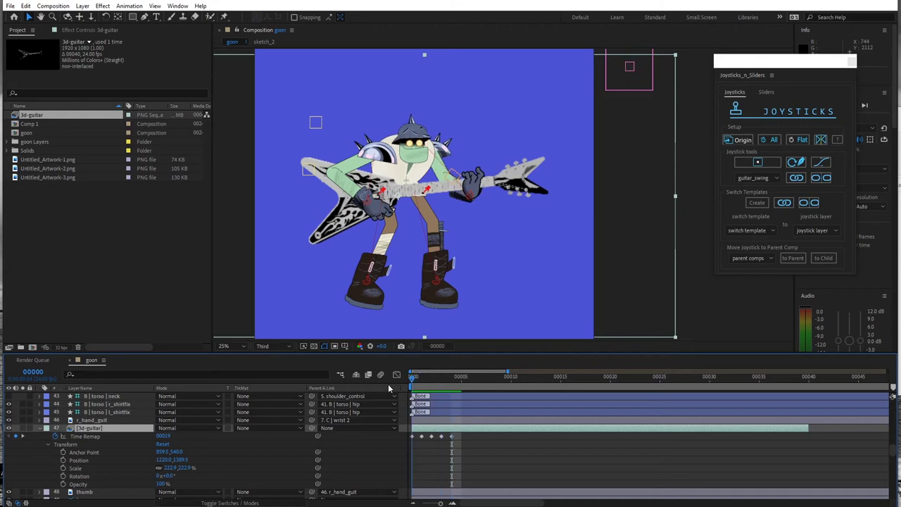
click(63, 476)
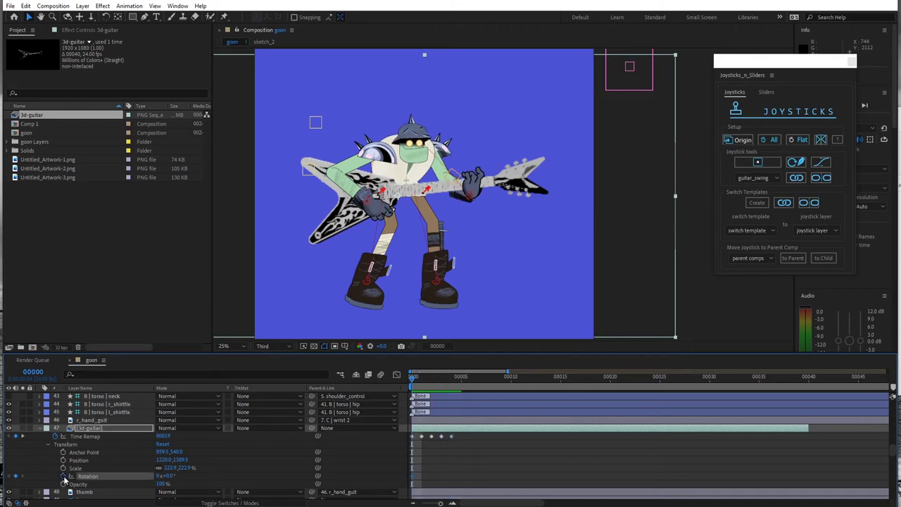
Step: Tilt the guitar with Rotation keys on frames 3 and 4, reaching about -35°
click(420, 380)
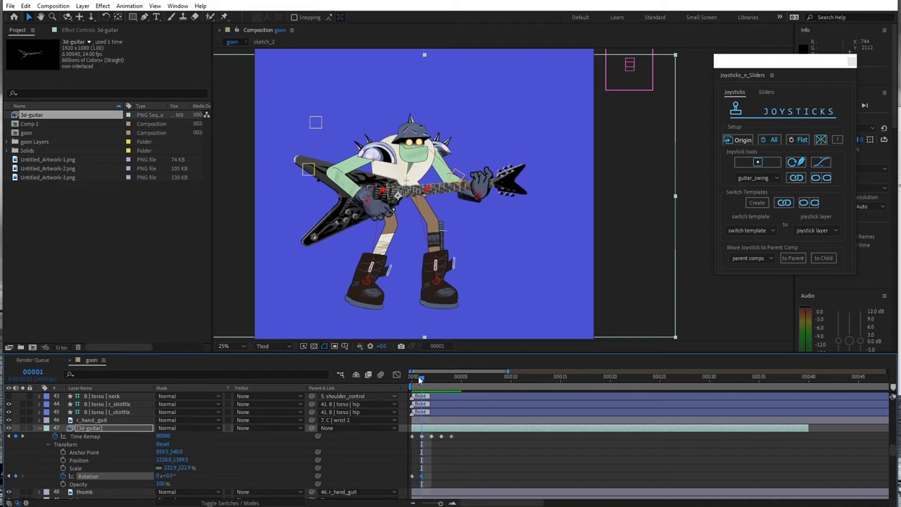
click(432, 378)
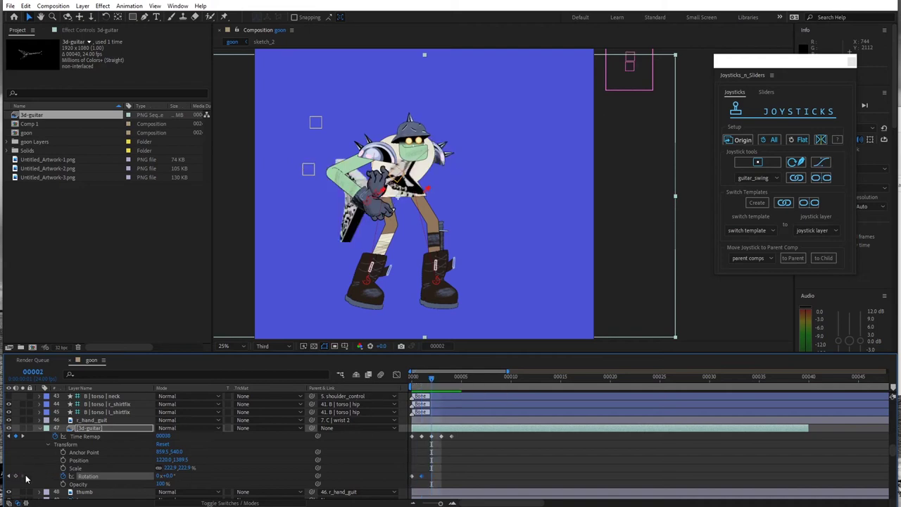
click(443, 381)
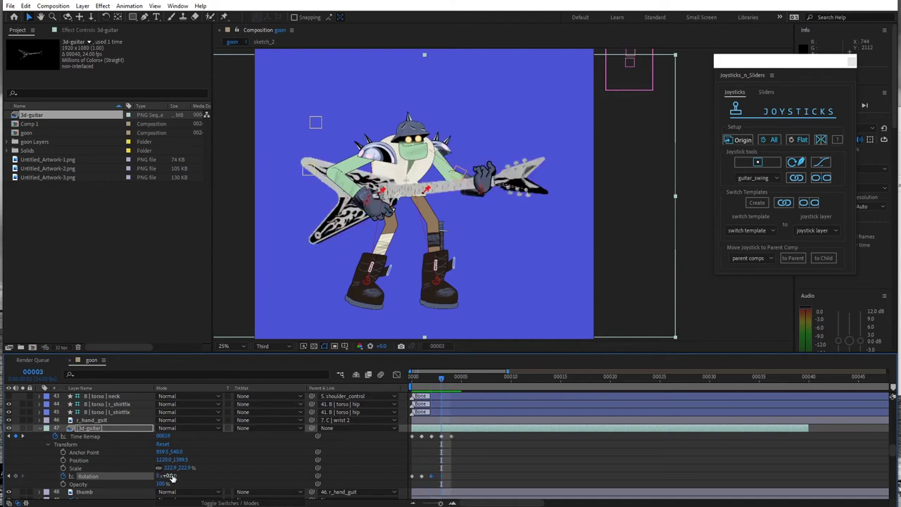
drag(162, 475, 154, 476)
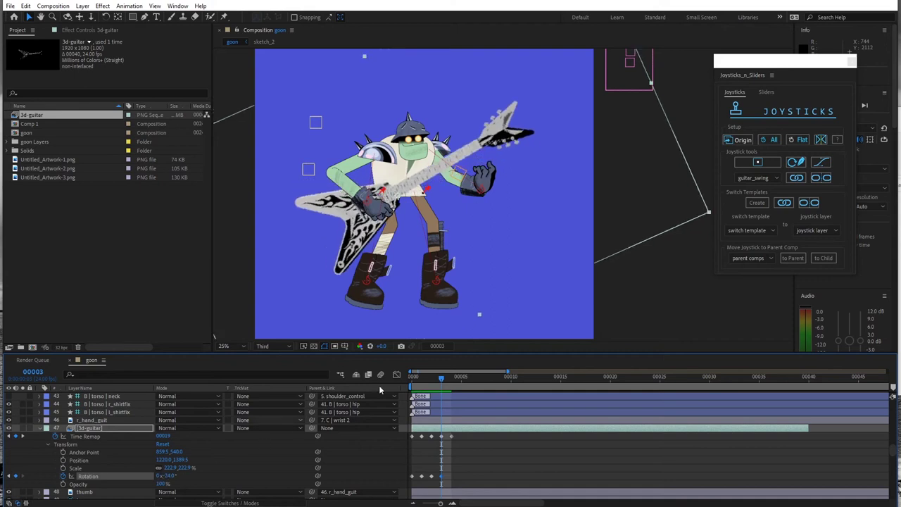
click(451, 381)
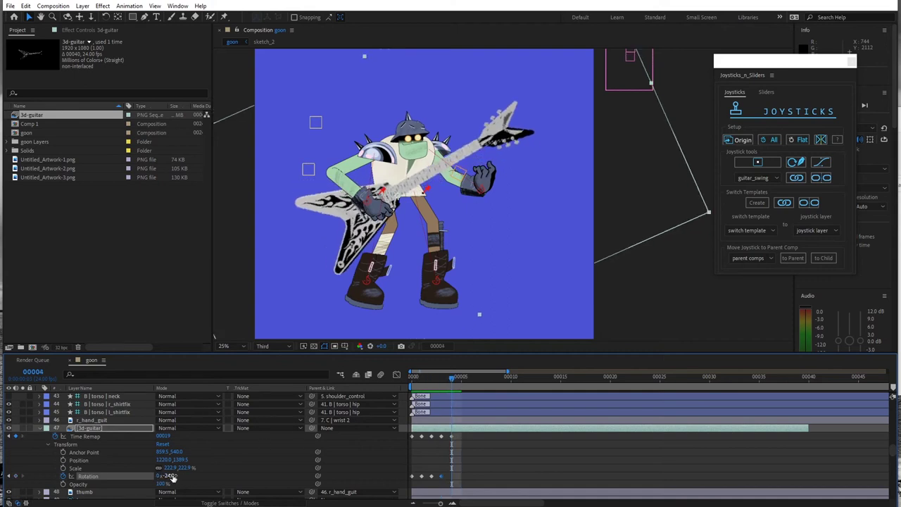
mouse_move(169, 476)
mouse_down()
mouse_move(222, 475)
mouse_move(197, 471)
mouse_up()
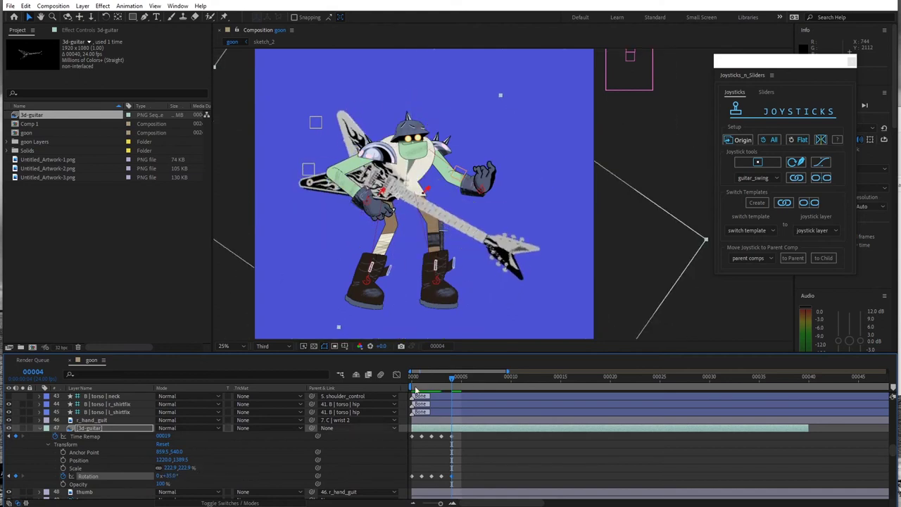
Step: Fit the right hand onto the guitar neck at frames 3 and 4
click(441, 381)
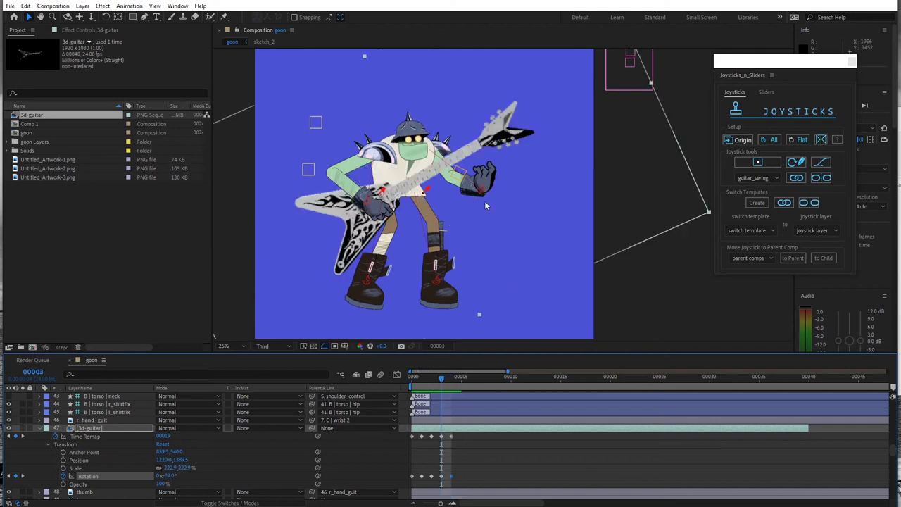
click(620, 279)
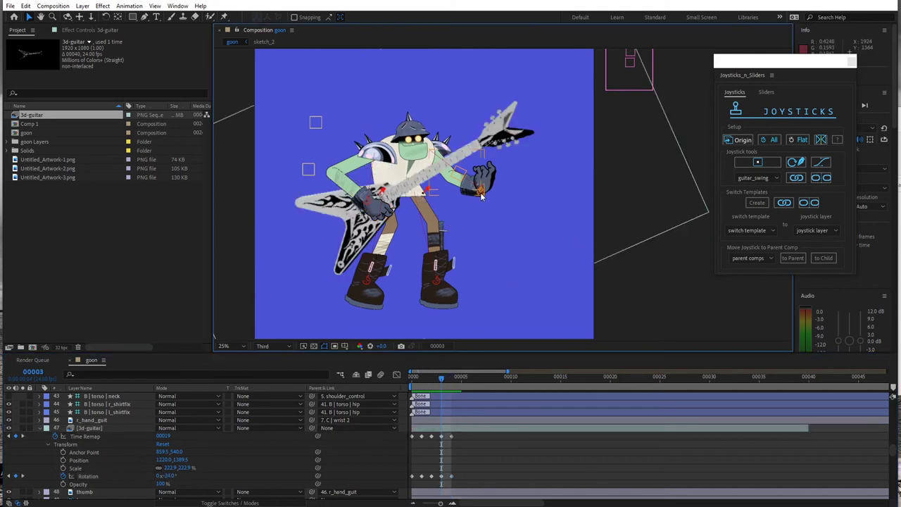
drag(481, 197, 473, 160)
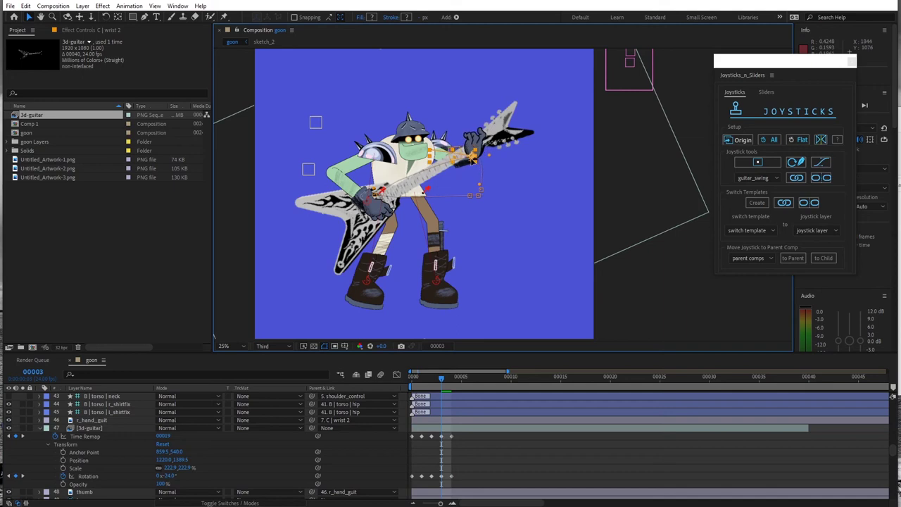
drag(473, 159, 470, 155)
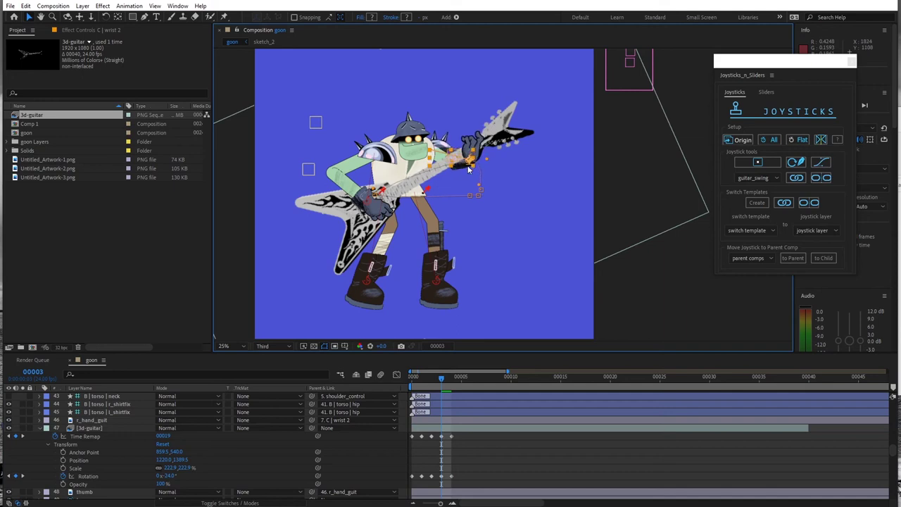
click(451, 377)
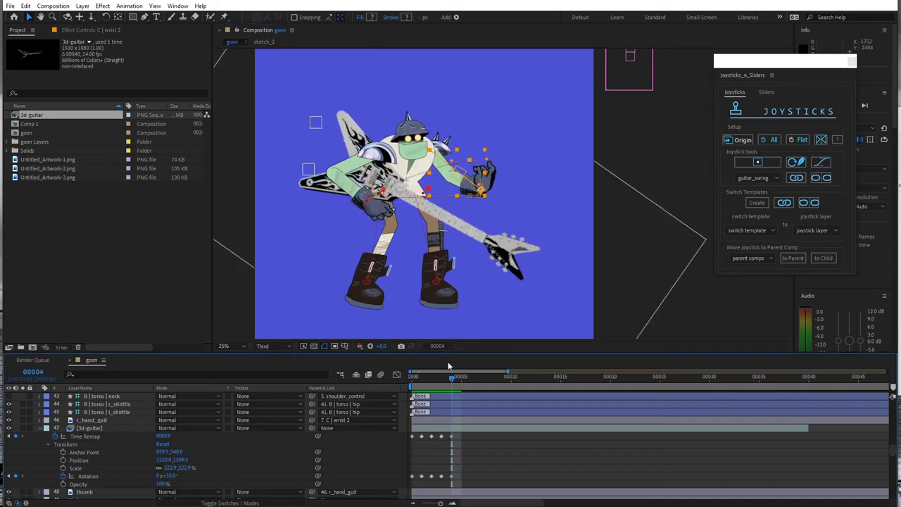
drag(482, 192, 466, 239)
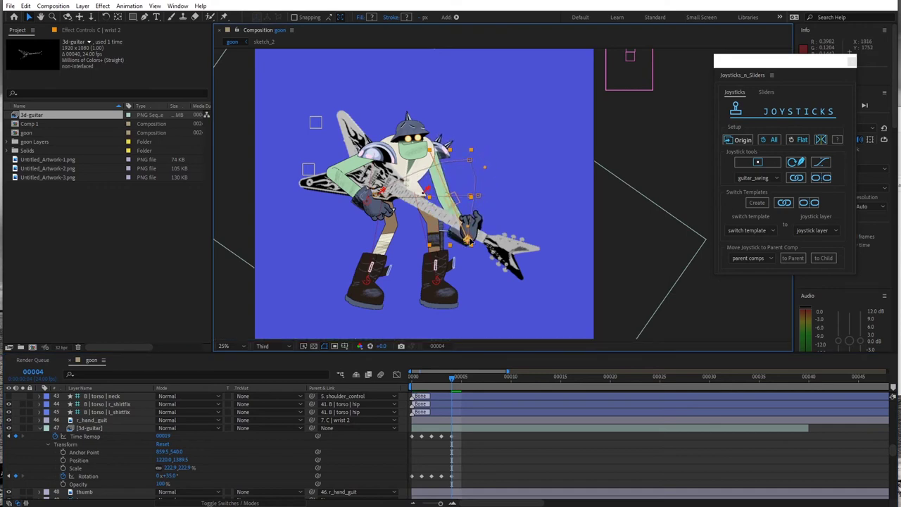
drag(465, 238, 468, 239)
Step: Return to frame 0 and marquee-select the 3d-guitar Time Remap and Rotation keyframes
click(639, 138)
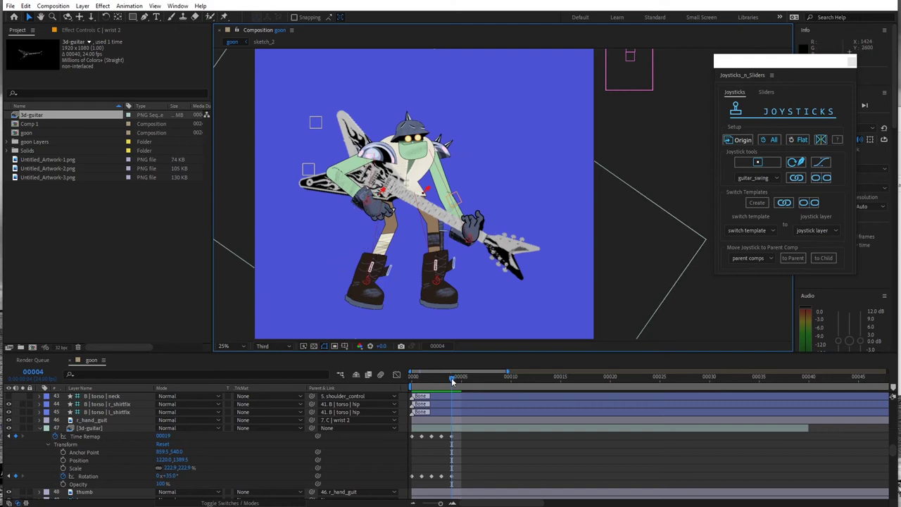
mouse_move(451, 377)
mouse_down()
mouse_move(413, 383)
mouse_move(435, 398)
mouse_move(410, 405)
mouse_move(453, 403)
mouse_up()
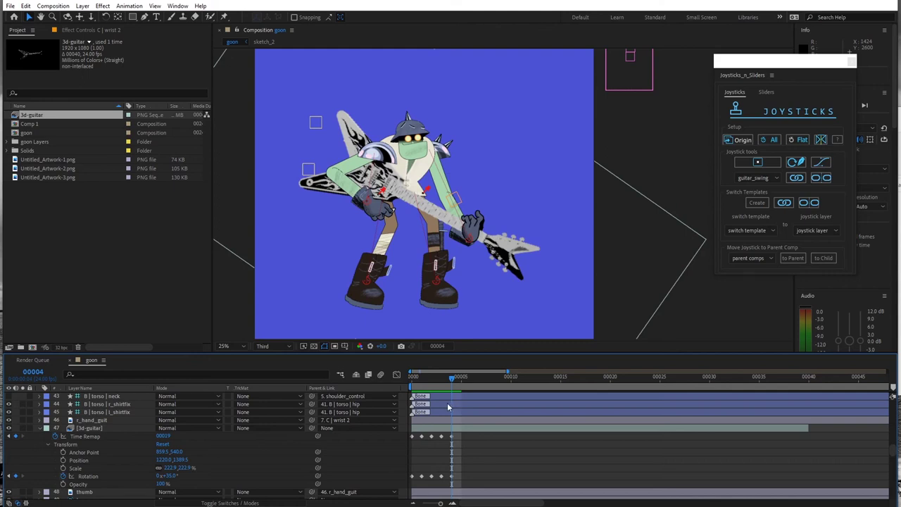
drag(447, 402, 410, 405)
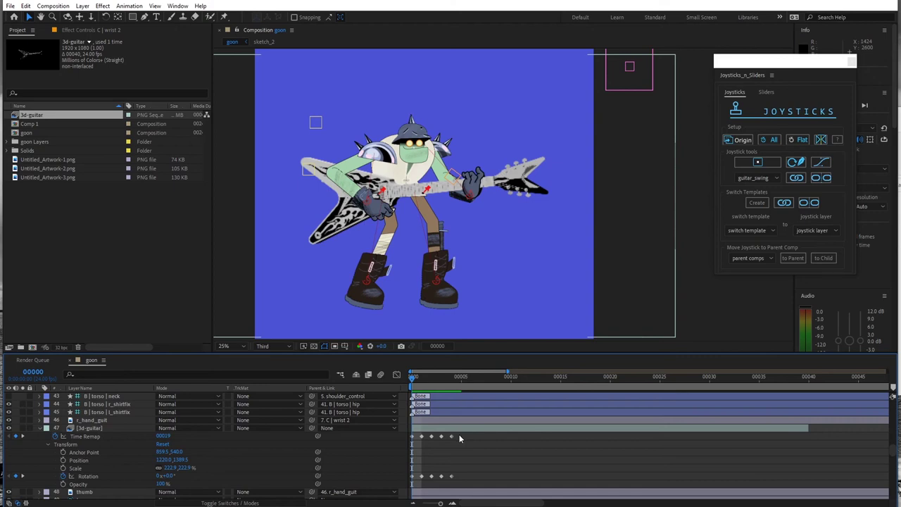
mouse_move(460, 434)
mouse_down()
mouse_move(374, 476)
mouse_move(395, 487)
mouse_up()
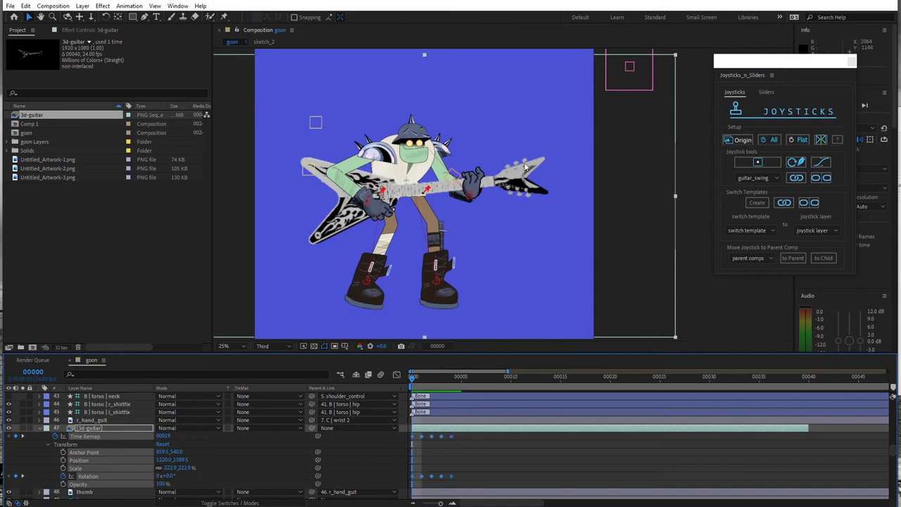
Step: Add the C | wrist 2 Position keyframes to the selected guitar keyframes
scroll(467, 447, up, 2)
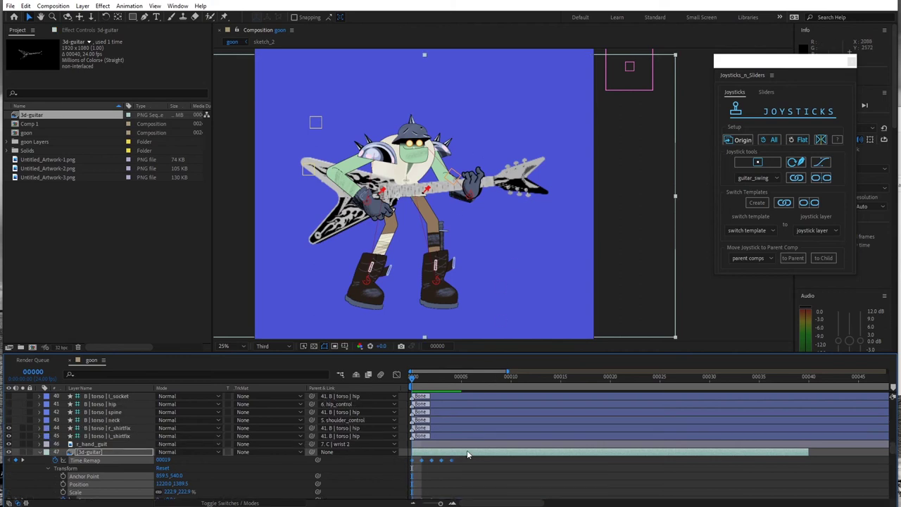
scroll(467, 453, up, 2)
scroll(467, 454, up, 2)
scroll(467, 454, up, 2)
scroll(467, 454, up, 2)
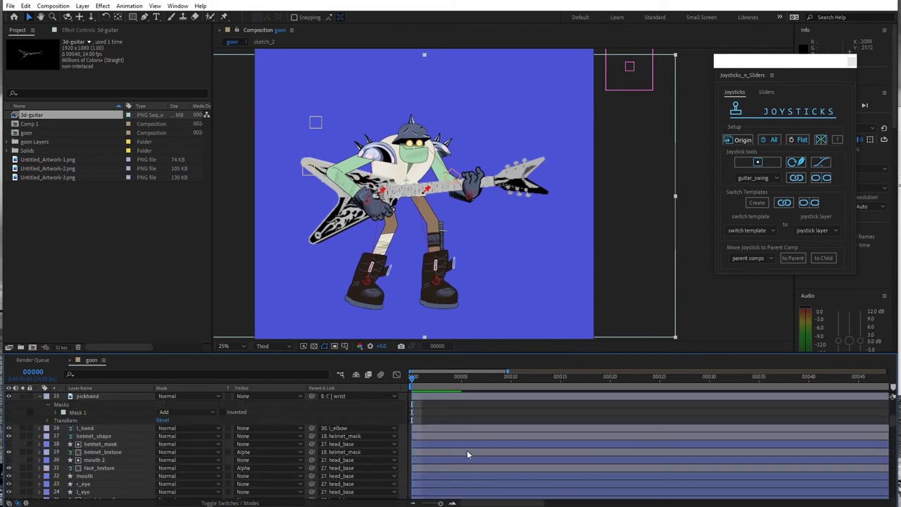
scroll(471, 431, up, 2)
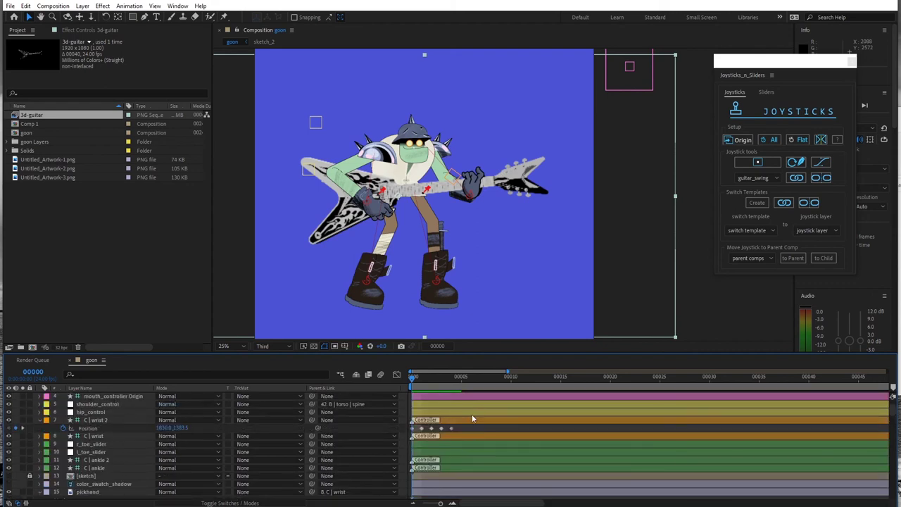
click(67, 428)
click(95, 420)
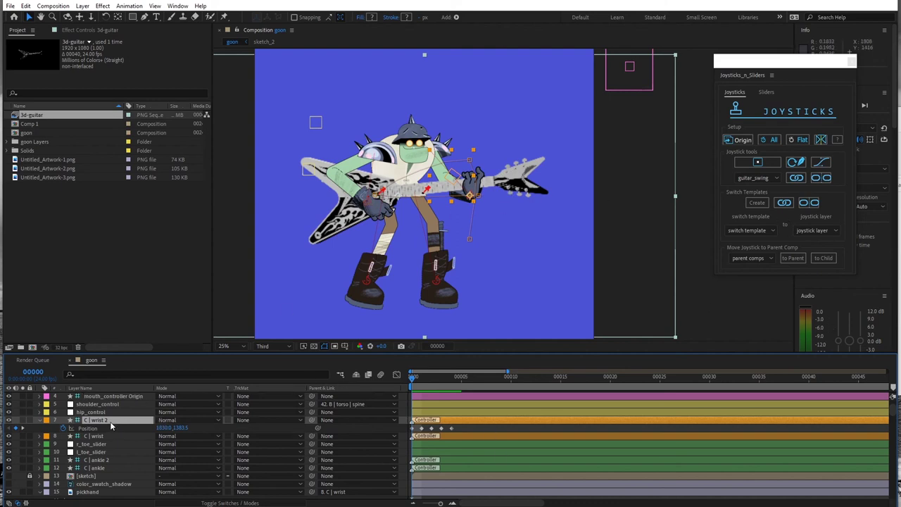
Step: Create a new joystick named guitar_swing from the selected keyframes
scroll(110, 425, down, 2)
scroll(110, 424, down, 2)
scroll(110, 424, down, 2)
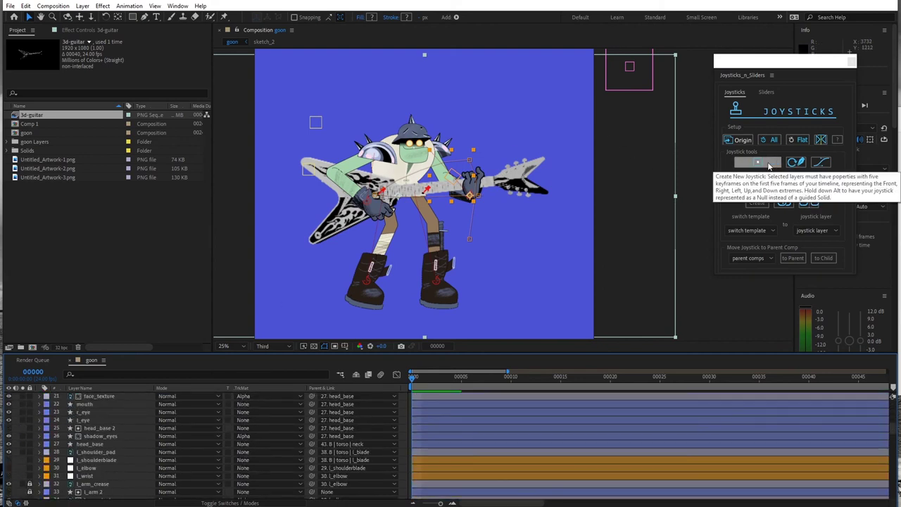
click(768, 164)
text(guitar_swing)
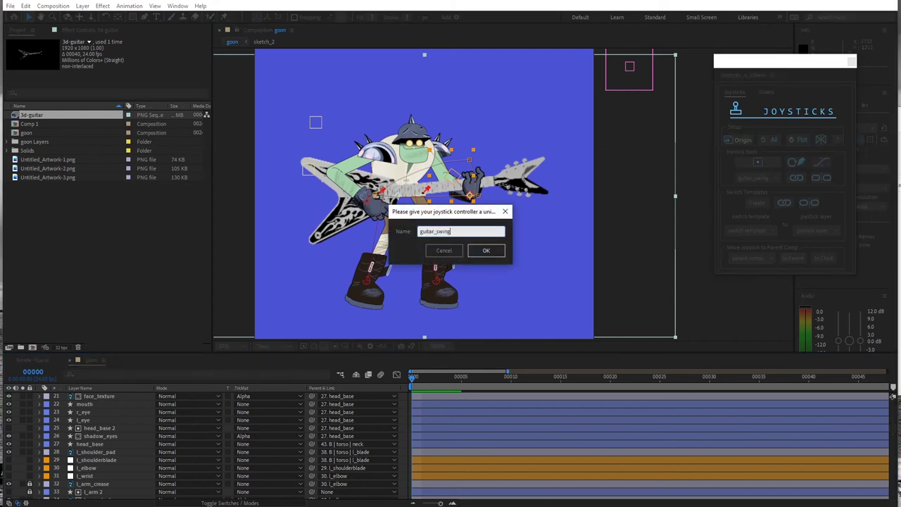
click(486, 249)
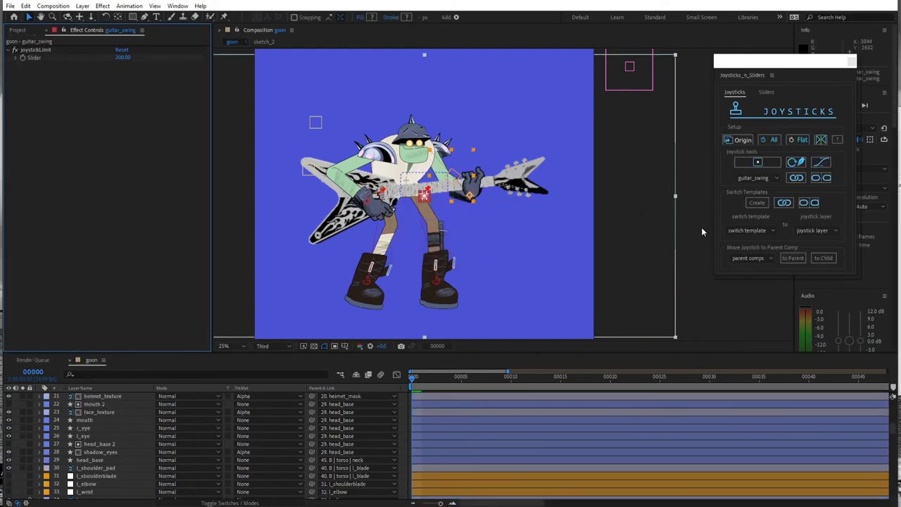
Step: Move the guitar_swing Origin box just right of the composition frame
click(446, 218)
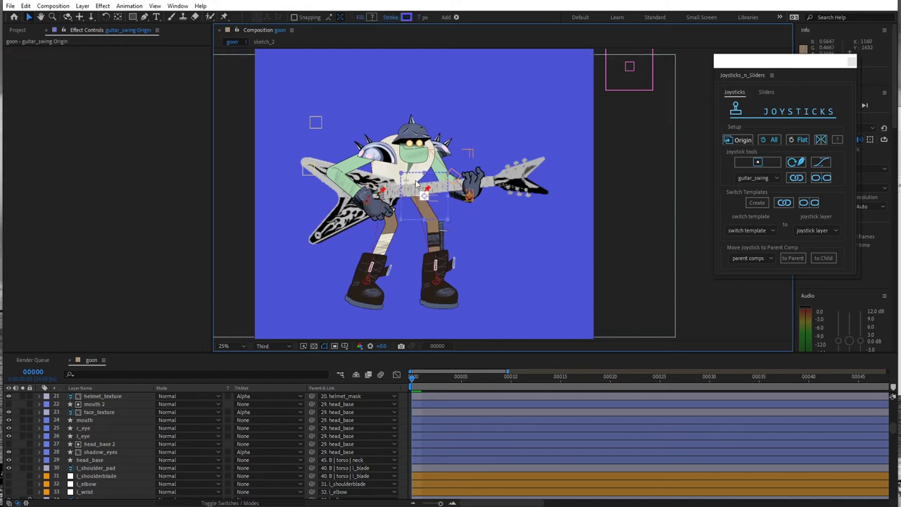
scroll(132, 412, up, 10)
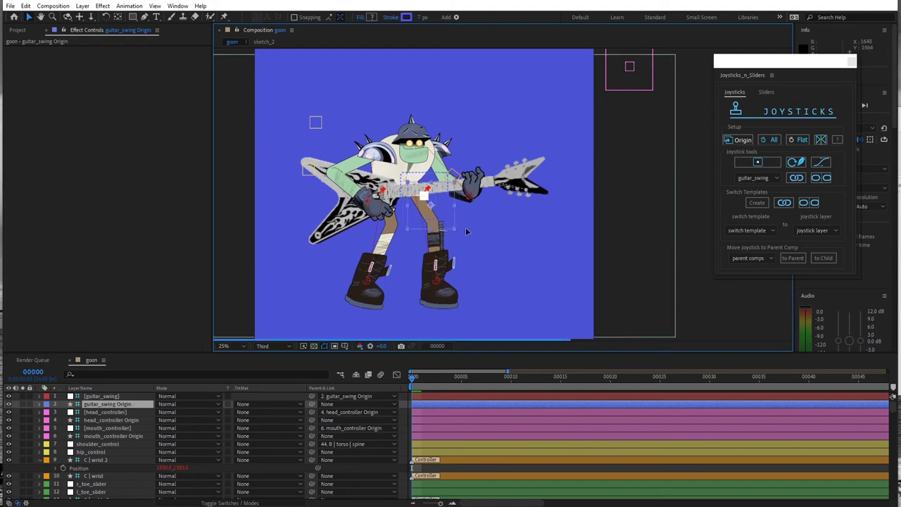
mouse_move(462, 193)
mouse_down()
mouse_move(651, 174)
mouse_move(661, 140)
mouse_up()
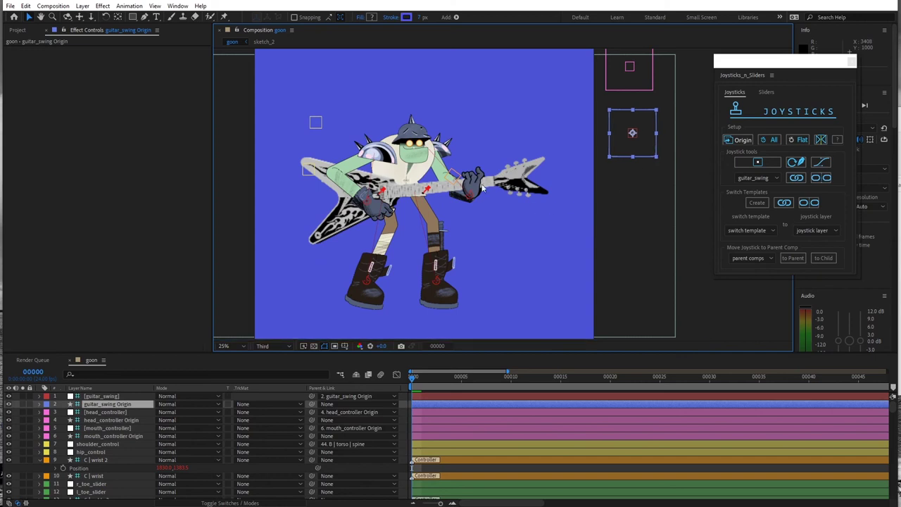
click(633, 186)
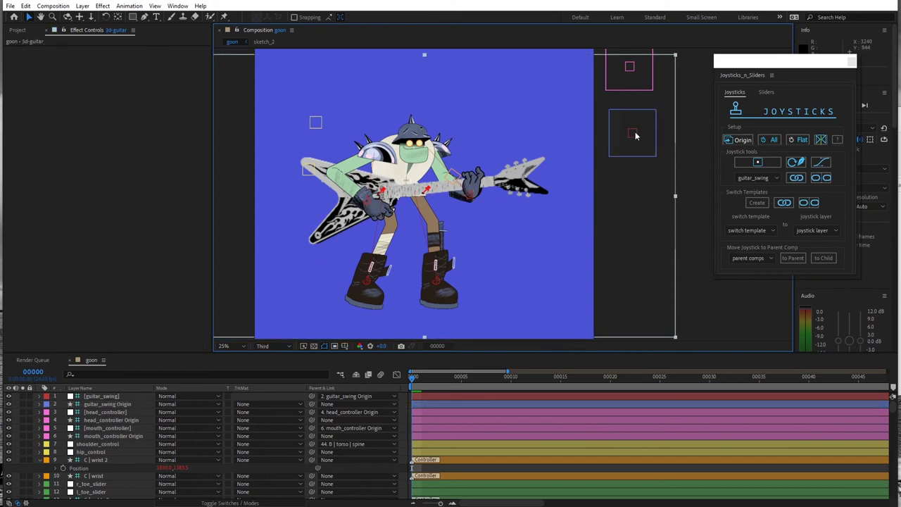
Step: Push the guitar_swing joystick knob up to swing the guitar
click(120, 397)
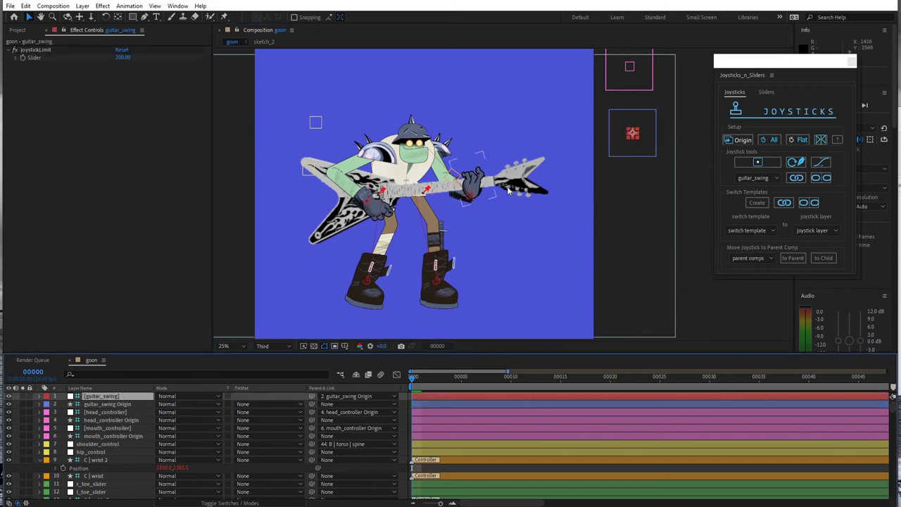
click(632, 136)
mouse_move(632, 132)
mouse_down()
mouse_move(633, 115)
mouse_move(634, 145)
mouse_move(617, 144)
mouse_move(640, 142)
mouse_move(629, 129)
mouse_move(652, 130)
mouse_up()
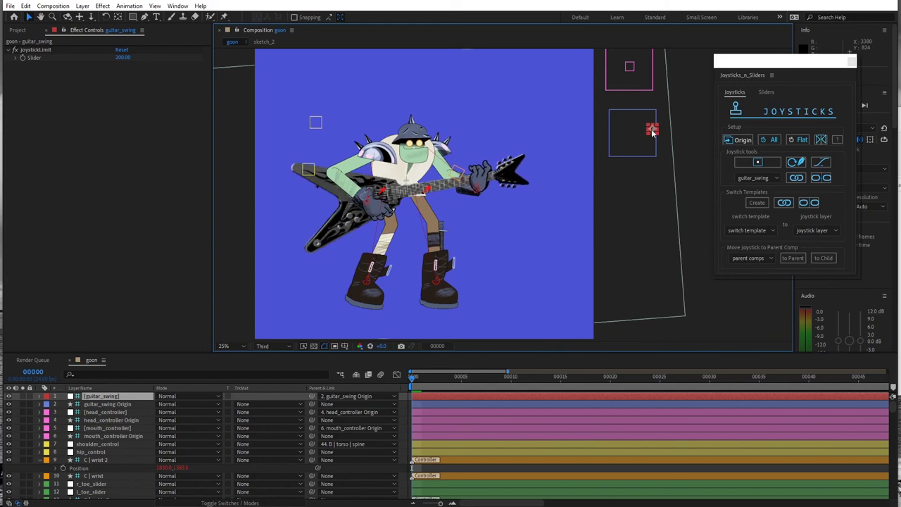
Step: Push the guitar_swing knob left, right and around, ending with the guitar level
key(Return)
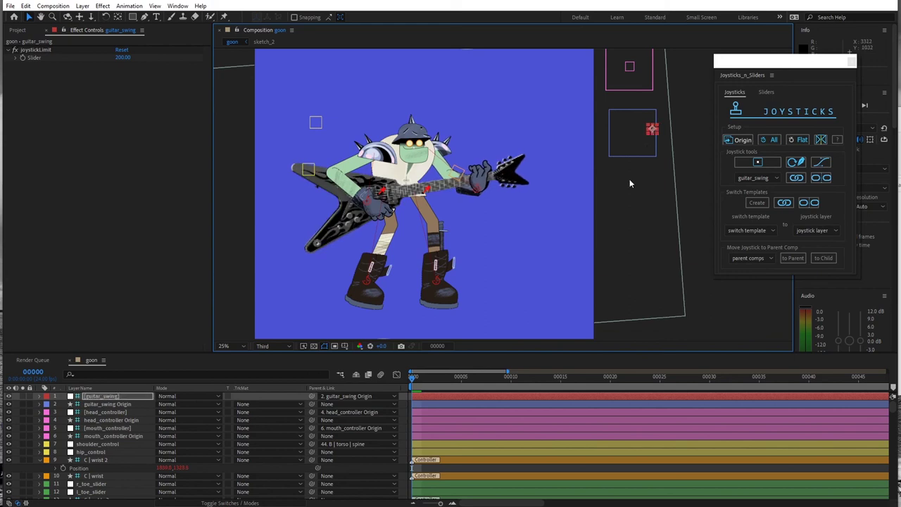
mouse_move(652, 131)
mouse_down()
mouse_move(631, 140)
mouse_move(651, 155)
mouse_up()
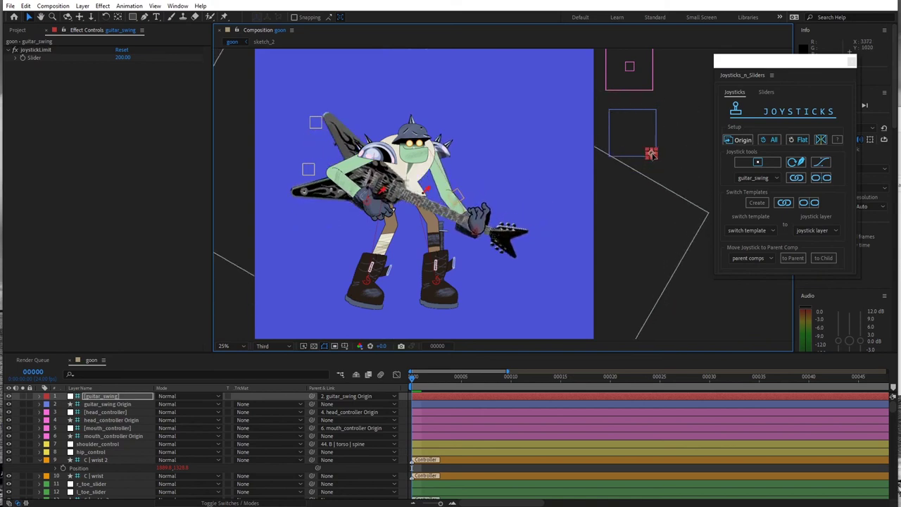
mouse_move(651, 155)
mouse_down()
mouse_move(621, 127)
mouse_move(650, 128)
mouse_move(636, 129)
mouse_move(640, 146)
mouse_move(637, 133)
mouse_up()
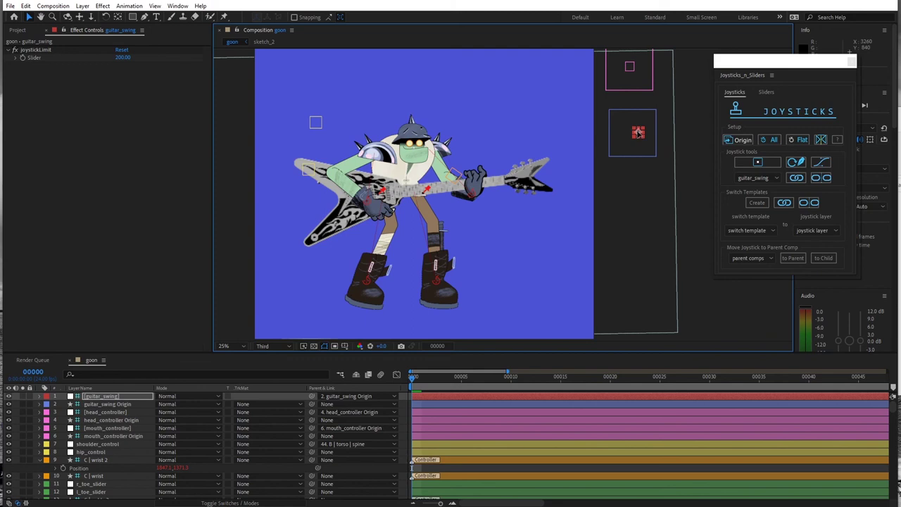
mouse_move(637, 133)
mouse_down()
mouse_move(627, 134)
mouse_move(645, 132)
mouse_move(633, 134)
mouse_up()
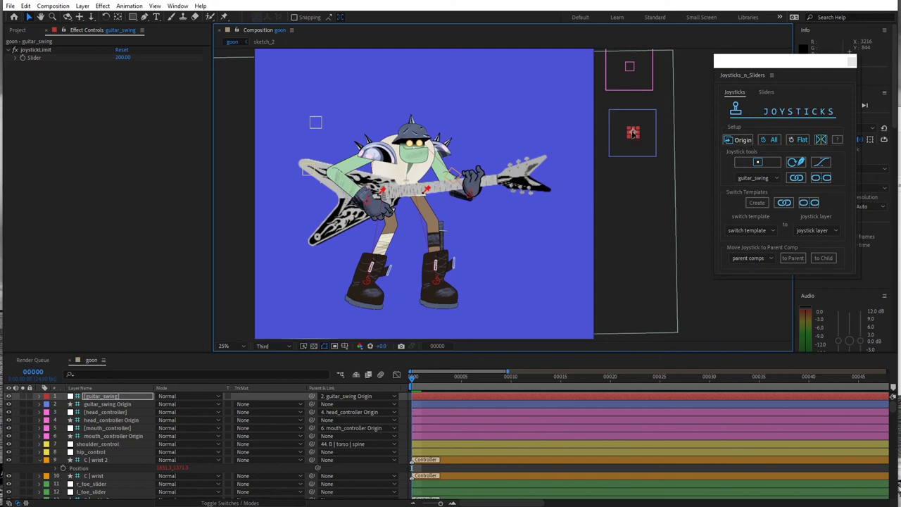
drag(633, 133, 636, 128)
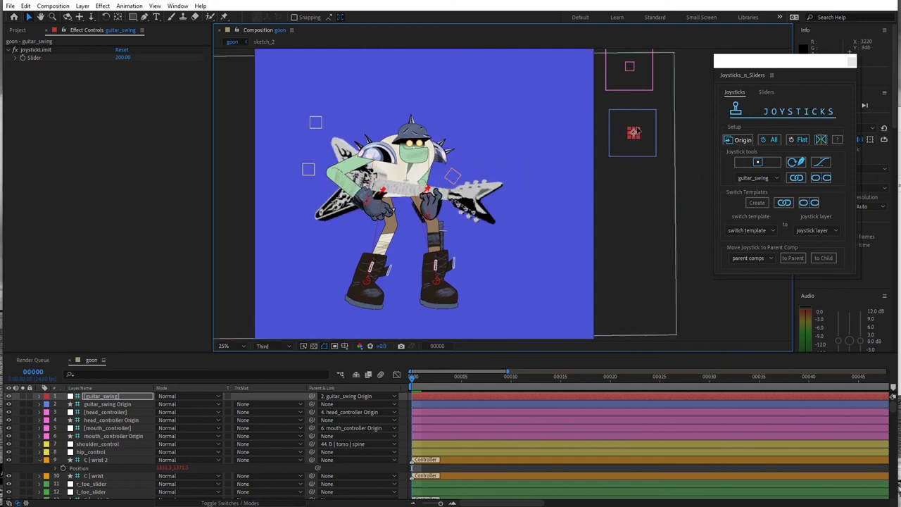
mouse_move(636, 128)
mouse_down()
mouse_move(650, 130)
mouse_move(638, 138)
mouse_up()
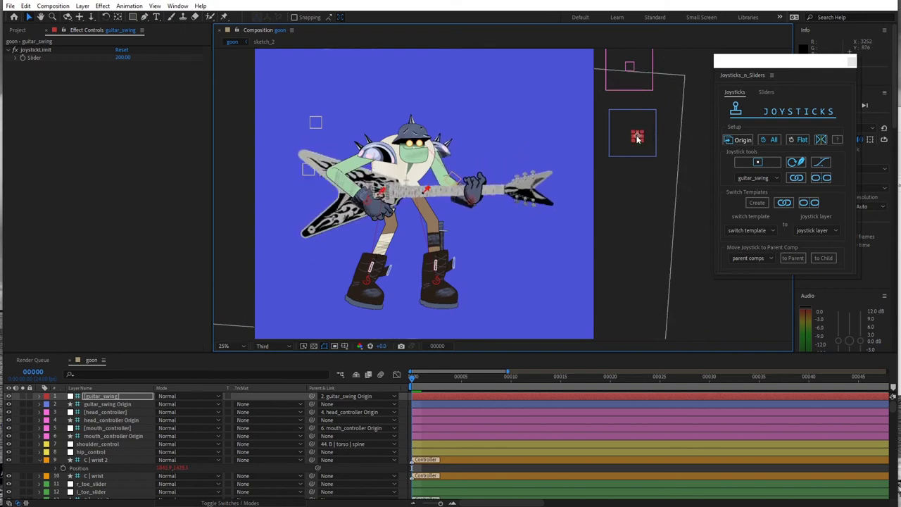